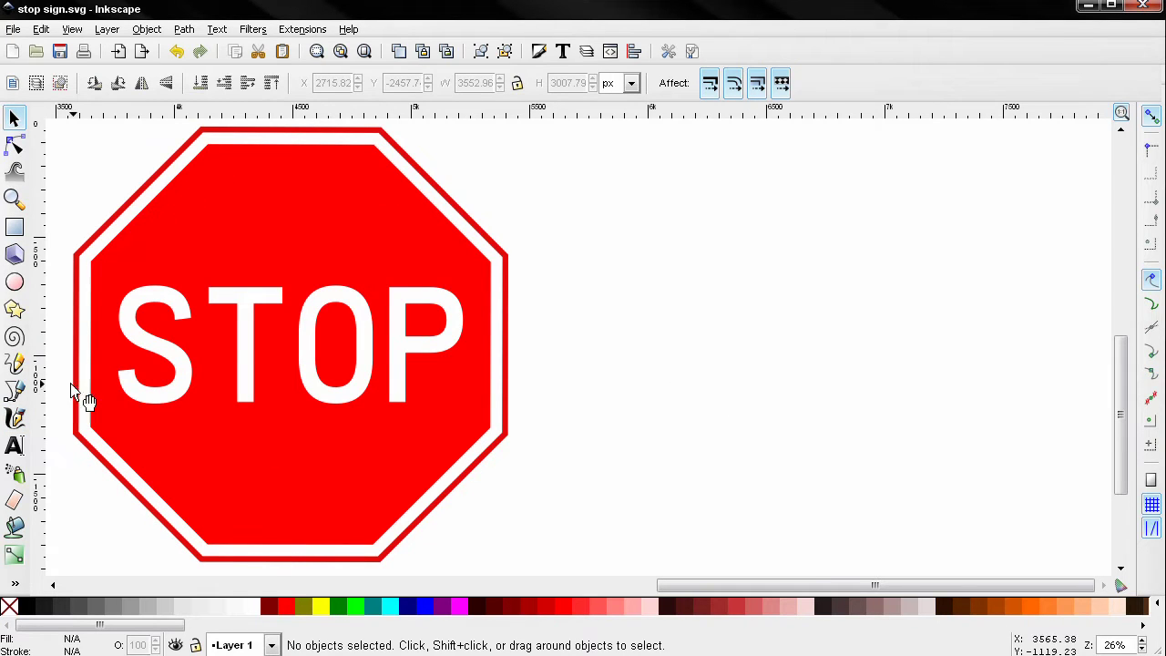
- Select all four objects of the old stop sign and delete them
{"action": "left_click", "coordinate": [499, 370]}
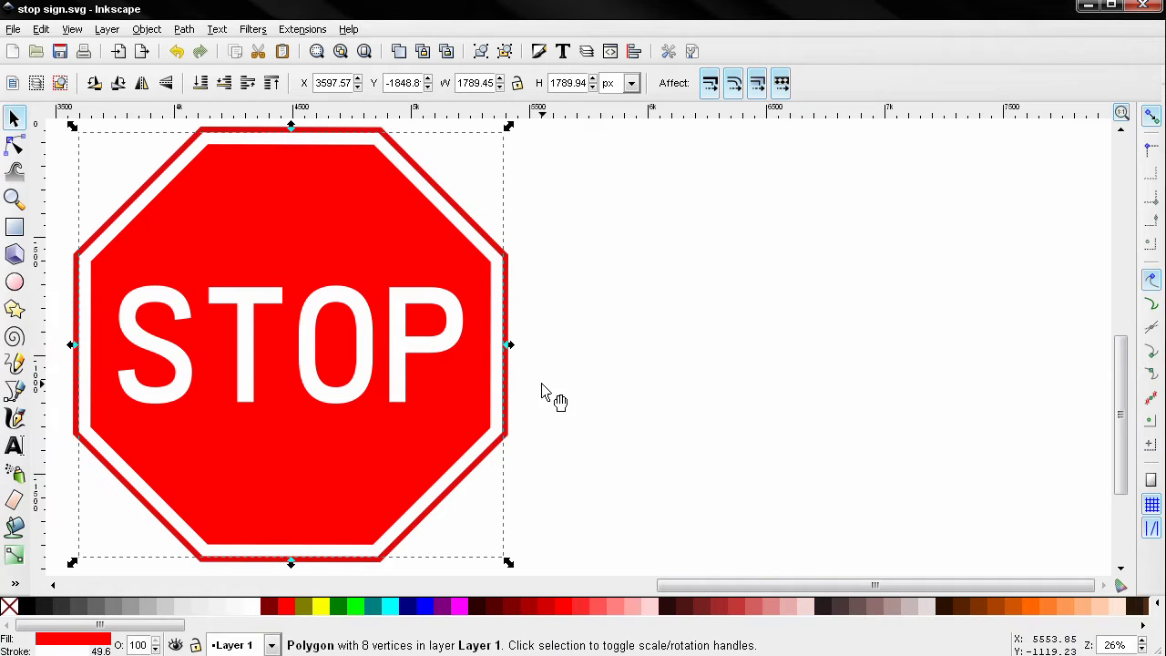
{"action": "key", "text": "ctrl+a"}
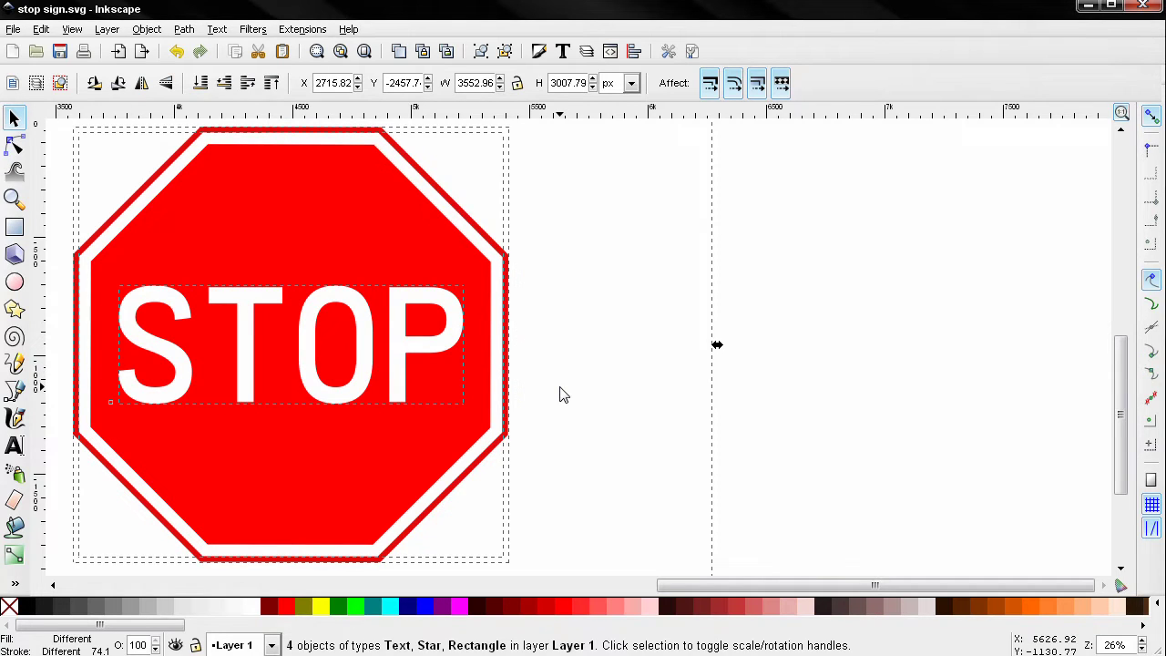
{"action": "key", "text": "Delete"}
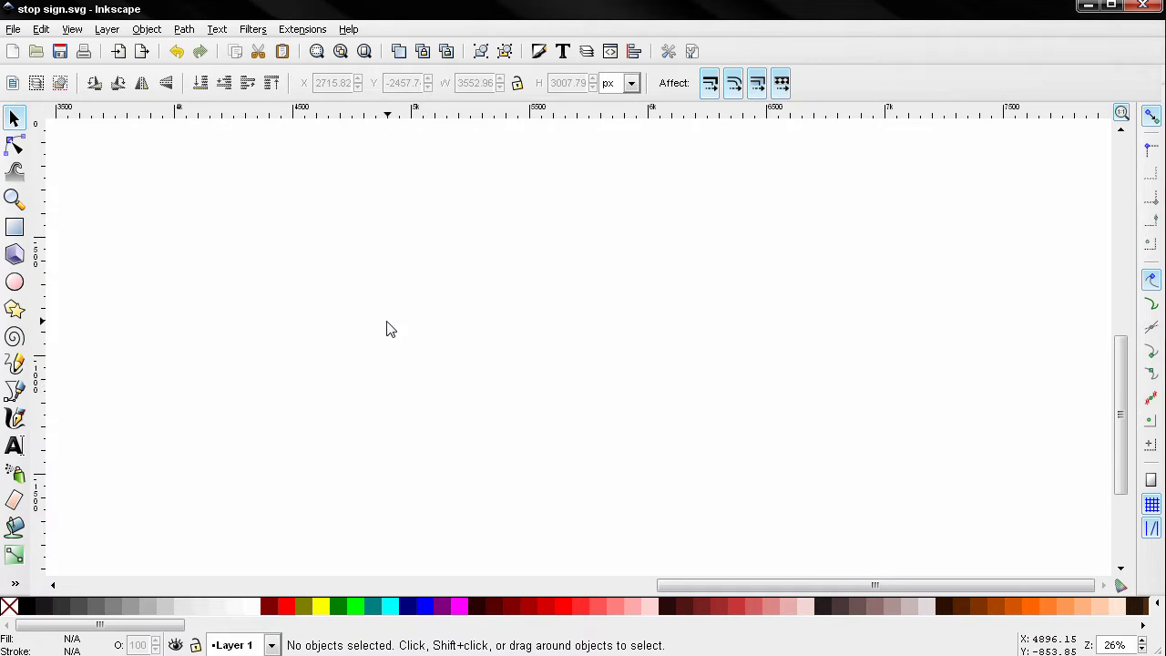
- Draw a black regular 8-corner polygon with the Star/Polygon tool
{"action": "left_click", "coordinate": [14, 310]}
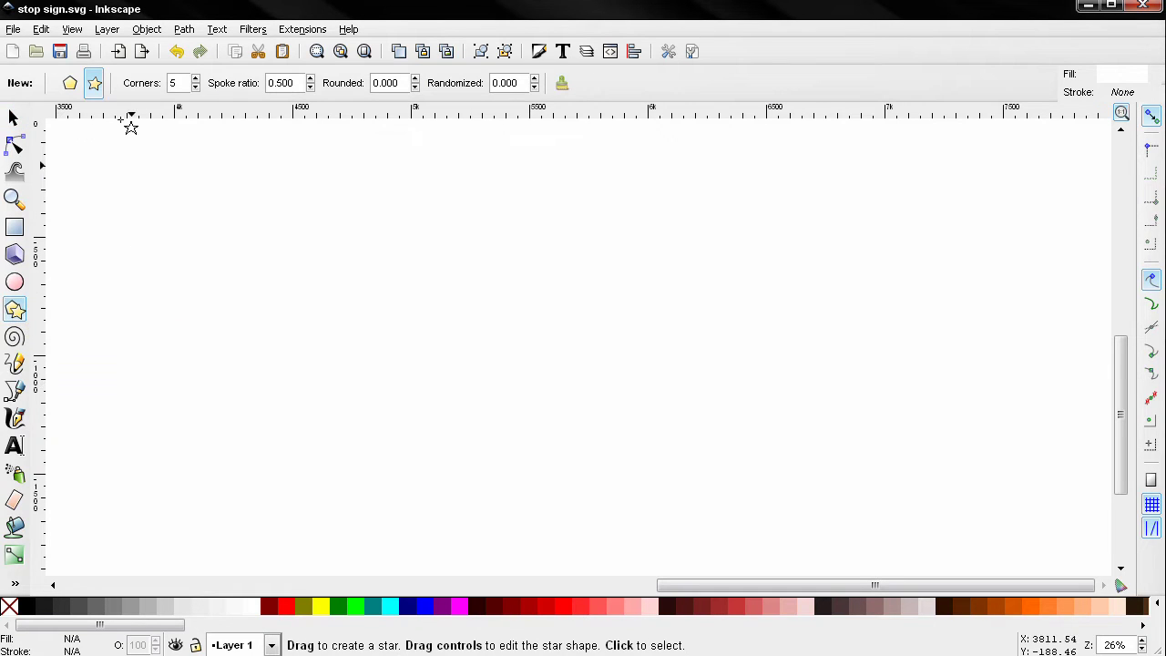
{"action": "left_click", "coordinate": [79, 89]}
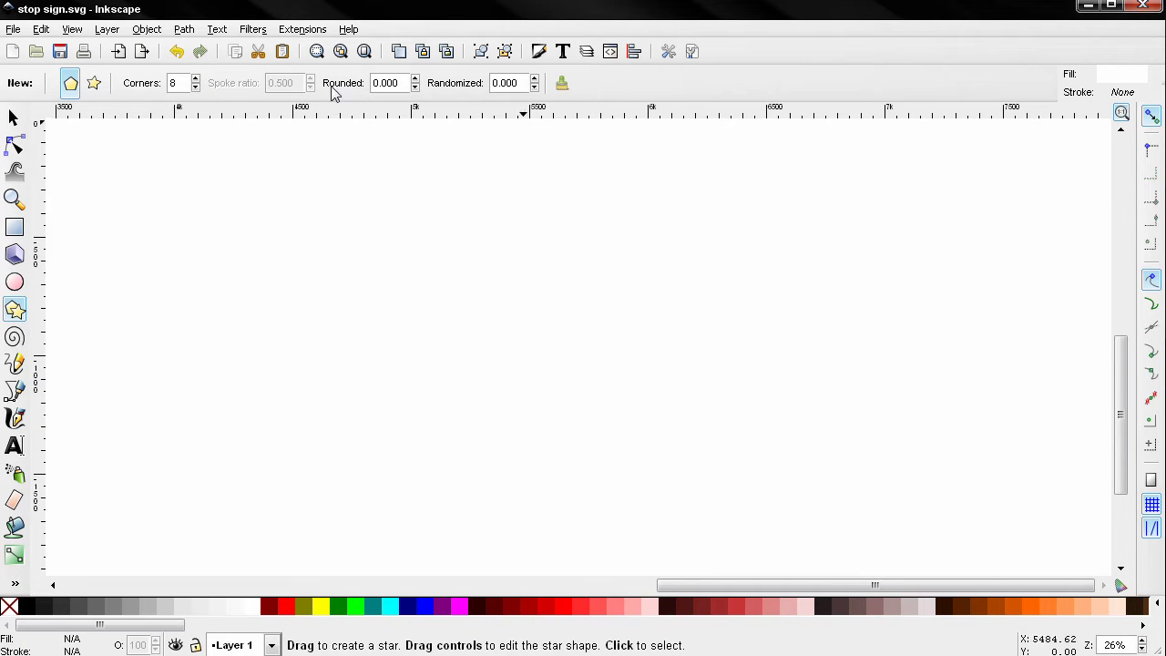
{"action": "left_click", "coordinate": [29, 608]}
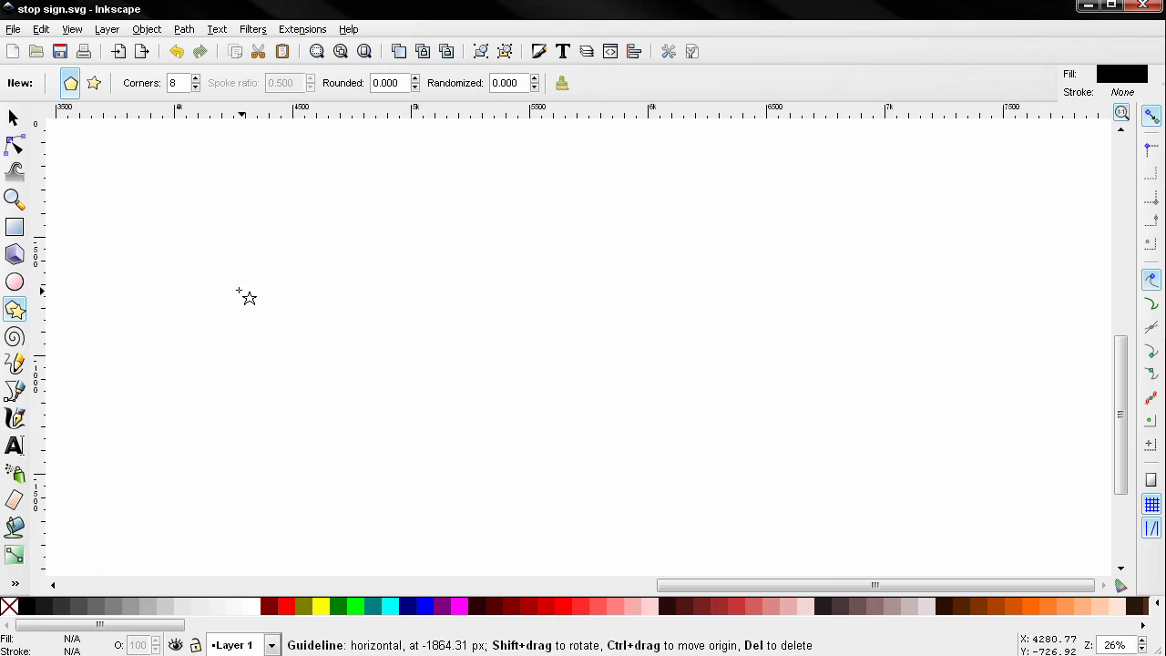
{"action": "left_click_drag", "start_coordinate": [222, 280], "coordinate": [308, 485]}
- Move the octagon slightly down and right and fill it red #FF0000
{"action": "left_click", "coordinate": [14, 117]}
{"action": "left_click_drag", "start_coordinate": [227, 281], "coordinate": [287, 339]}
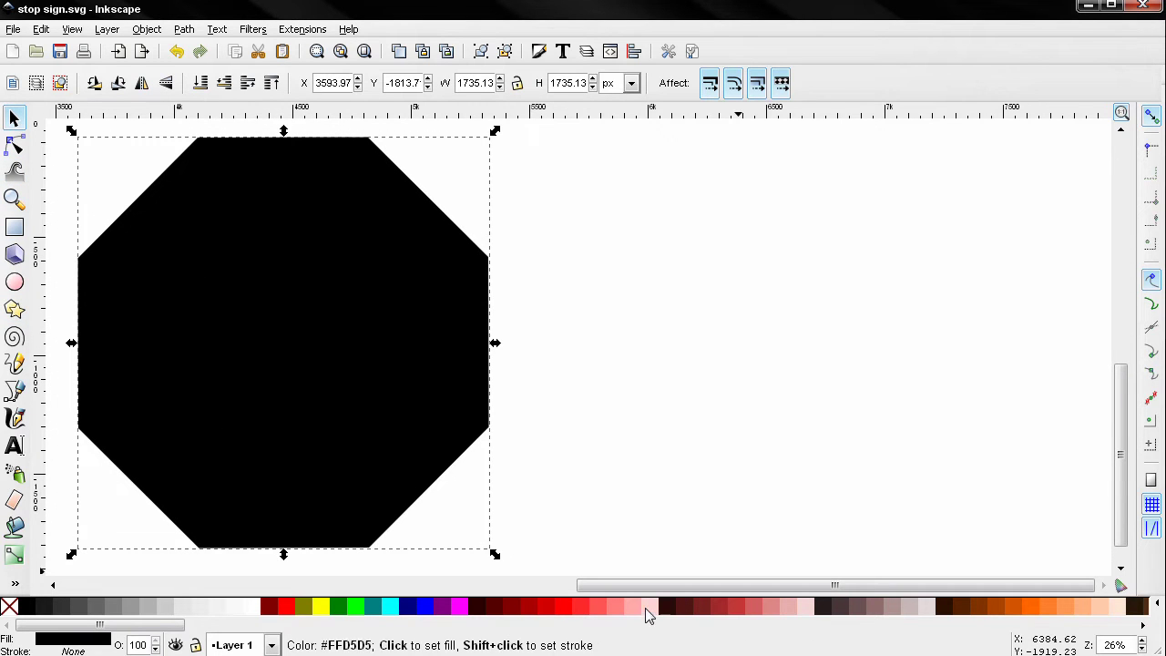
{"action": "left_click", "coordinate": [567, 608]}
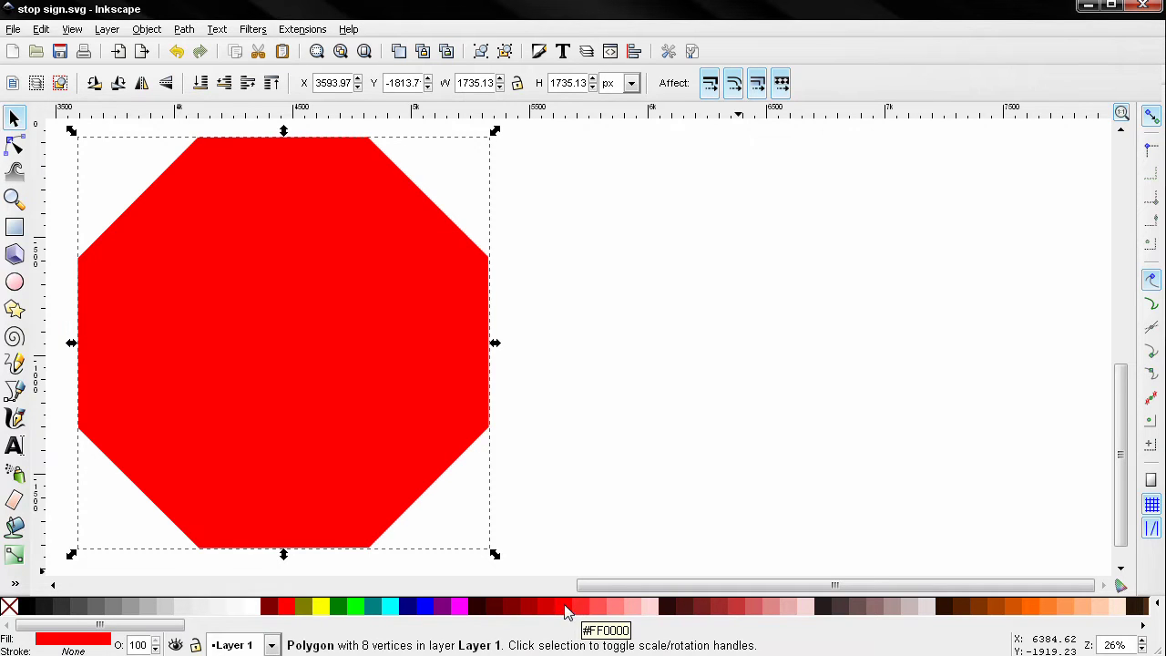
- Bring up the octagon's stroke paint settings in Fill and Stroke, keeping no stroke
{"action": "left_click", "coordinate": [538, 51]}
{"action": "left_click", "coordinate": [908, 145]}
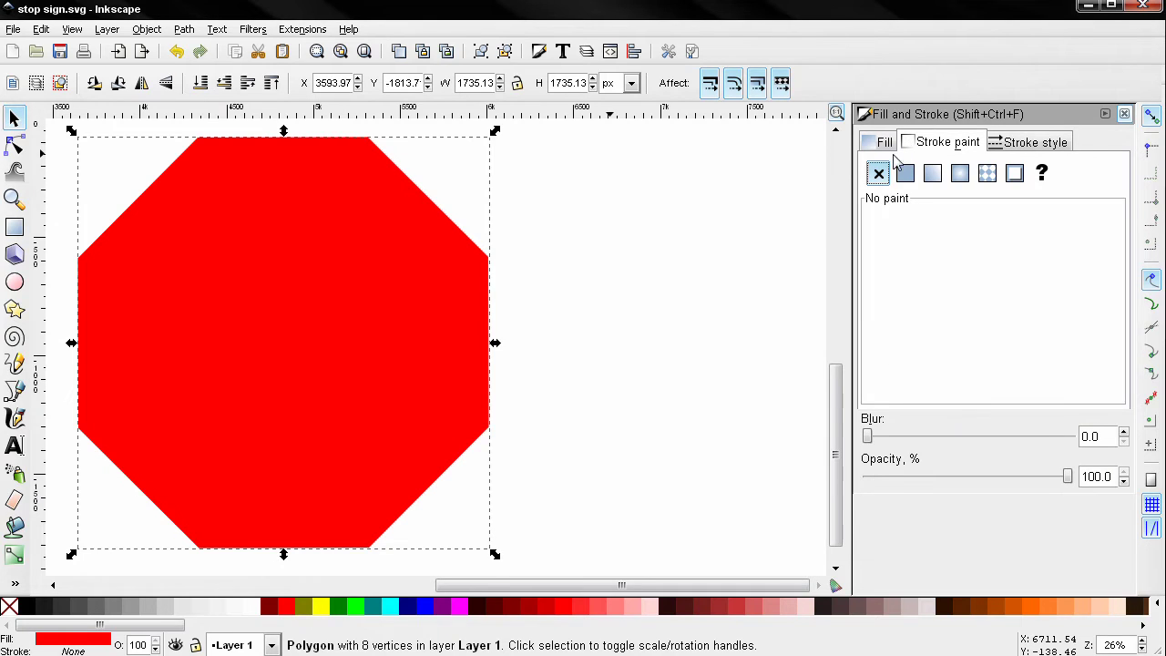
{"action": "scroll", "coordinate": [573, 438], "scroll_direction": "left", "scroll_amount": 3}
{"action": "scroll", "coordinate": [546, 514], "scroll_direction": "up", "scroll_amount": 1, "text": "ctrl"}
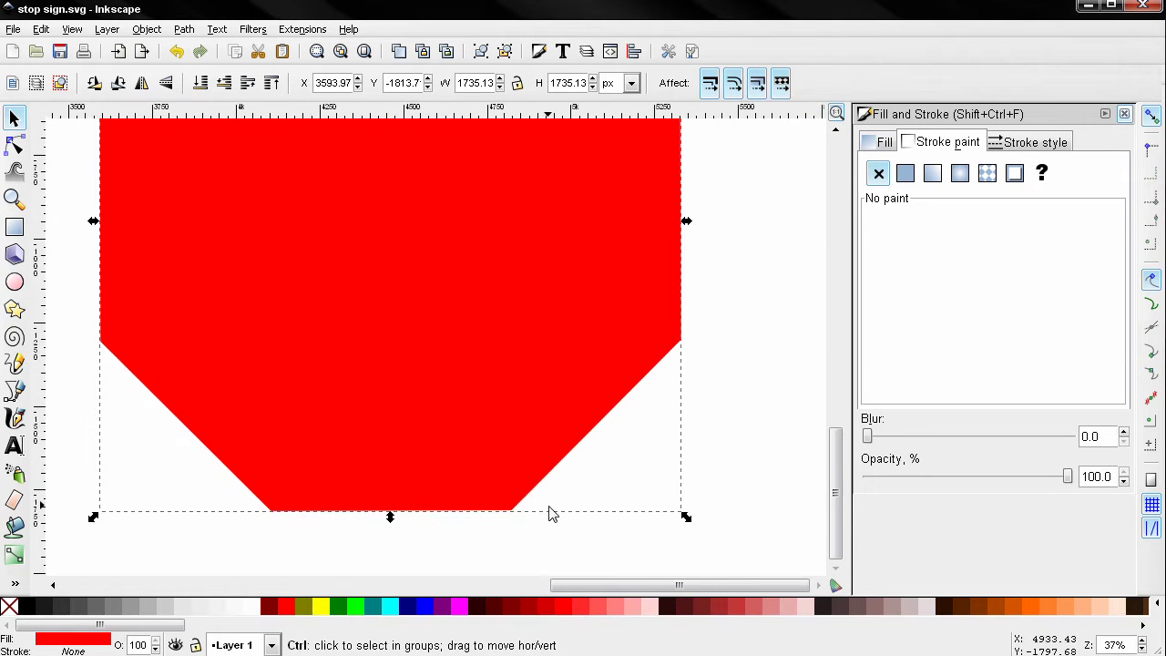
{"action": "scroll", "coordinate": [547, 515], "scroll_direction": "up", "scroll_amount": 2, "text": "ctrl"}
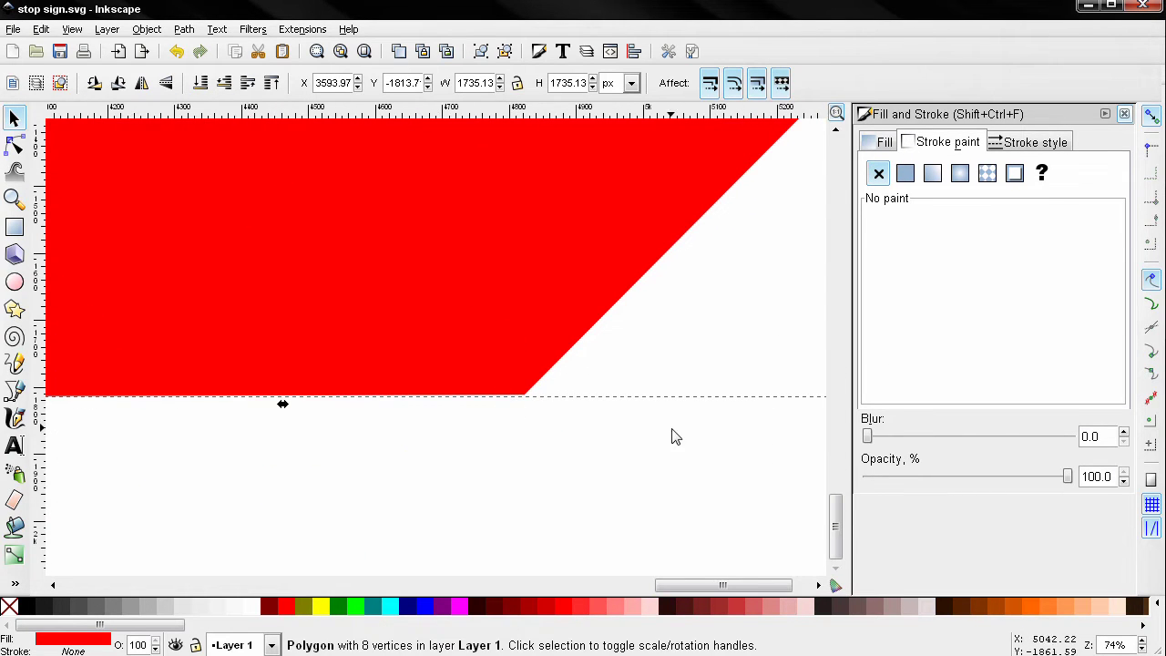
- Rotate the red octagon slightly so its bottom edge is level
{"action": "left_click_drag", "start_coordinate": [665, 438], "coordinate": [418, 443]}
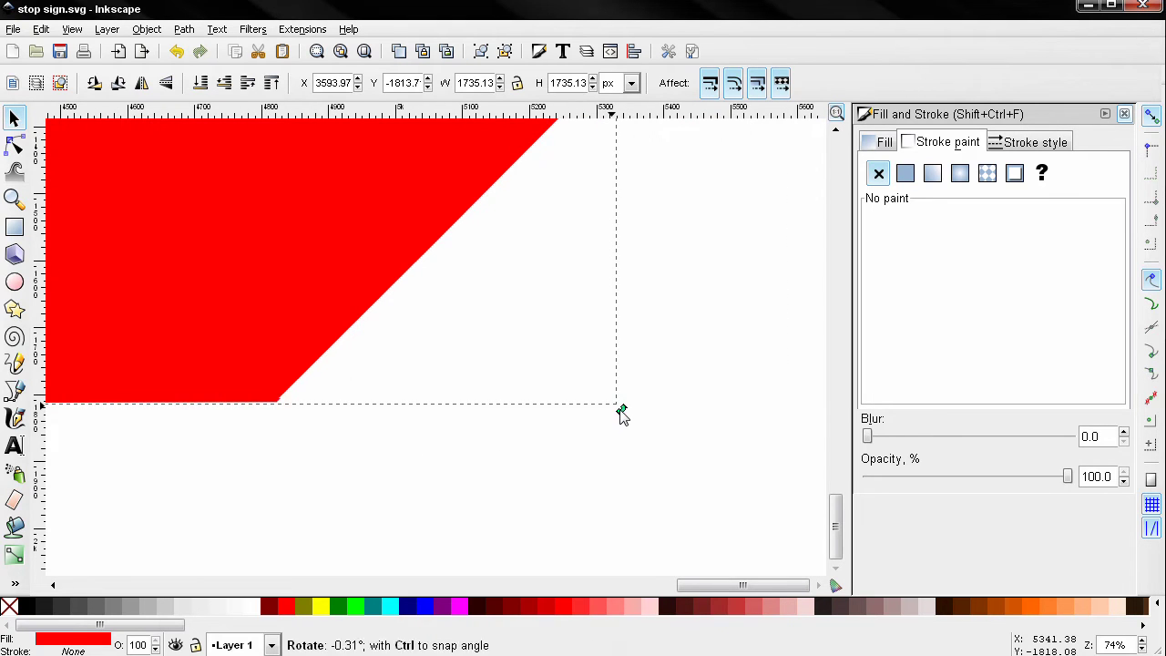
{"action": "left_click_drag", "start_coordinate": [622, 412], "coordinate": [626, 416]}
{"action": "scroll", "coordinate": [253, 464], "scroll_direction": "left", "scroll_amount": 10}
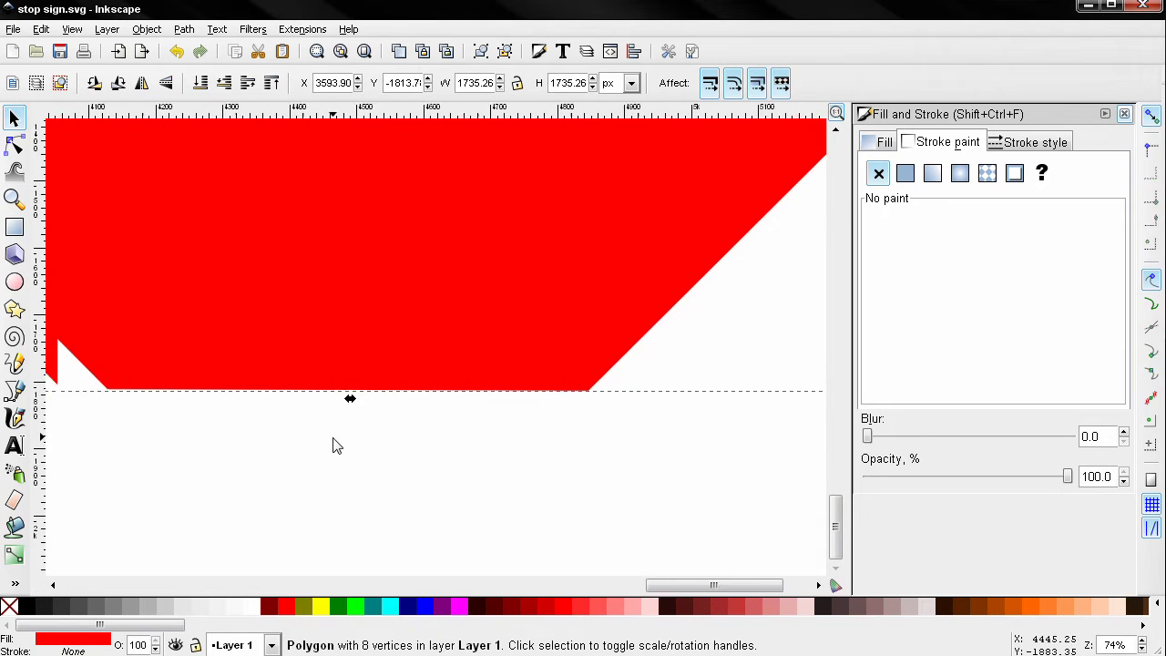
{"action": "scroll", "coordinate": [490, 414], "scroll_direction": "up", "scroll_amount": 2}
{"action": "scroll", "coordinate": [331, 434], "scroll_direction": "left", "scroll_amount": 4}
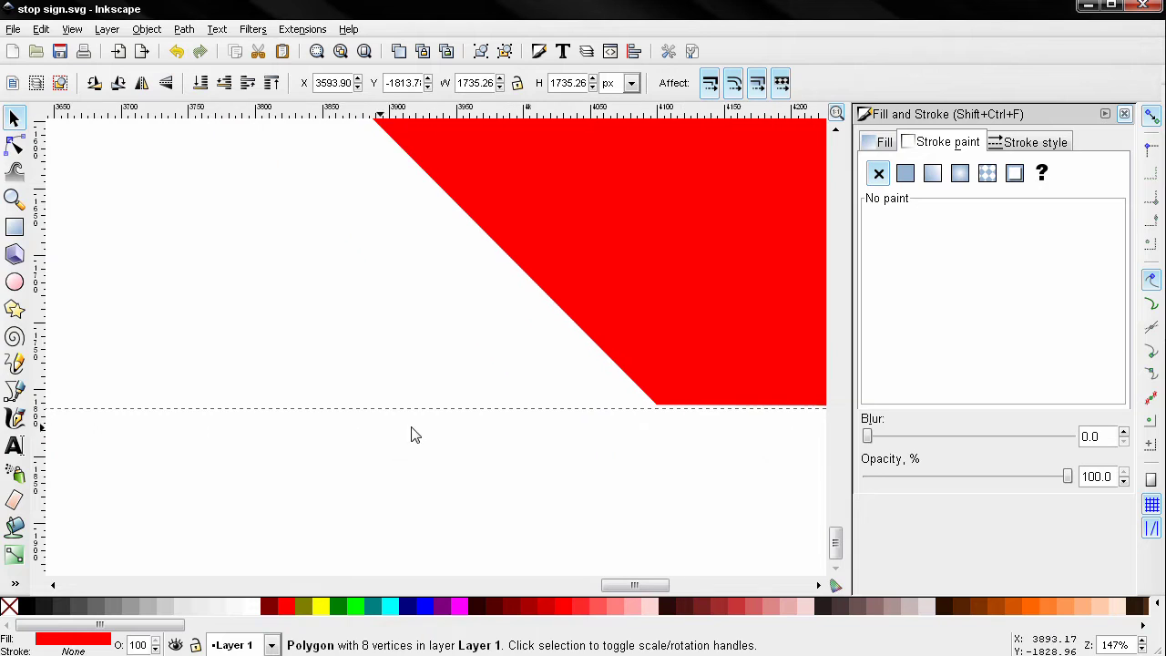
{"action": "left_click_drag", "start_coordinate": [82, 412], "coordinate": [79, 416]}
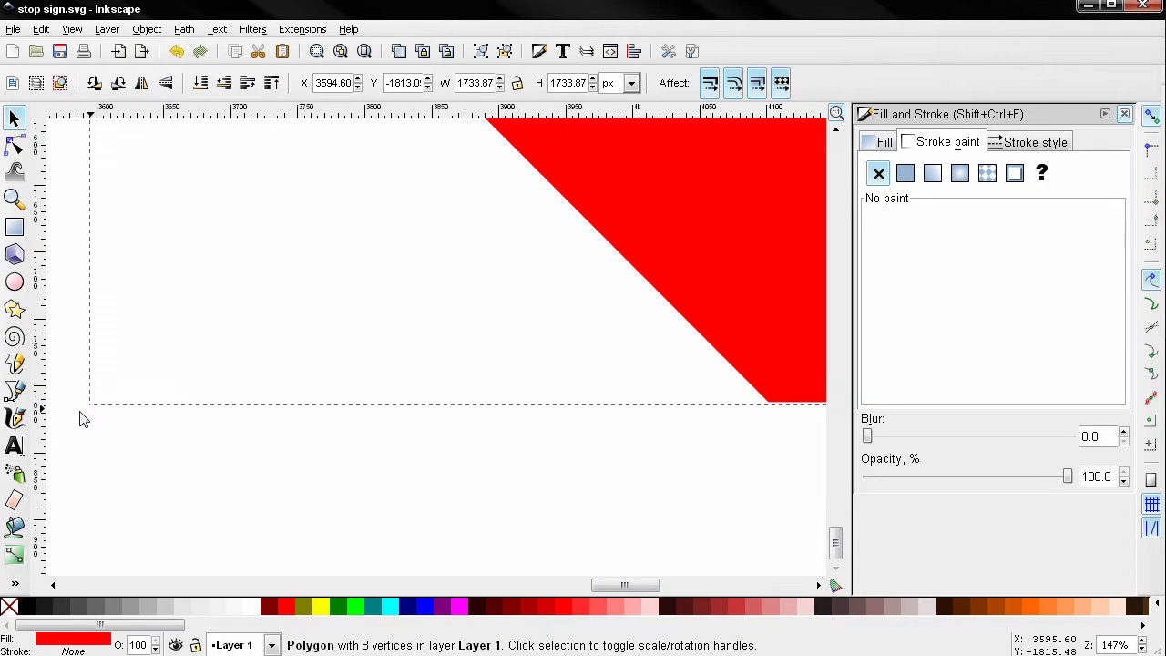
{"action": "scroll", "coordinate": [182, 455], "scroll_direction": "right", "scroll_amount": 3}
{"action": "scroll", "coordinate": [244, 478], "scroll_direction": "right", "scroll_amount": 1}
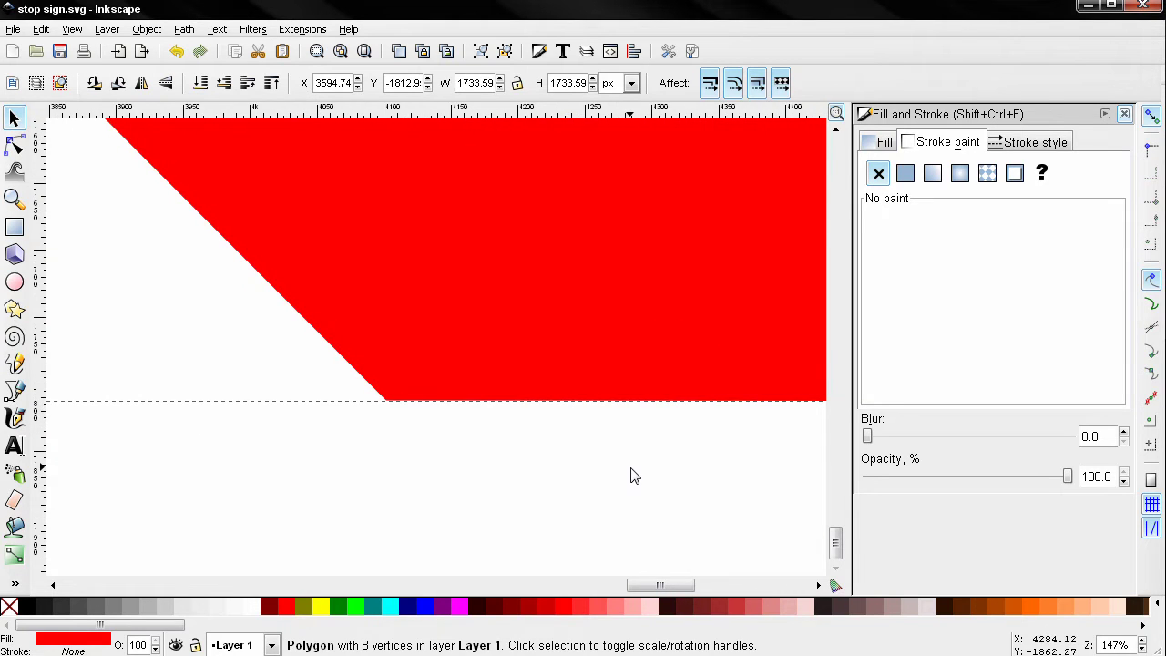
{"action": "scroll", "coordinate": [643, 419], "scroll_direction": "left", "scroll_amount": 11}
{"action": "scroll", "coordinate": [377, 429], "scroll_direction": "right", "scroll_amount": 4}
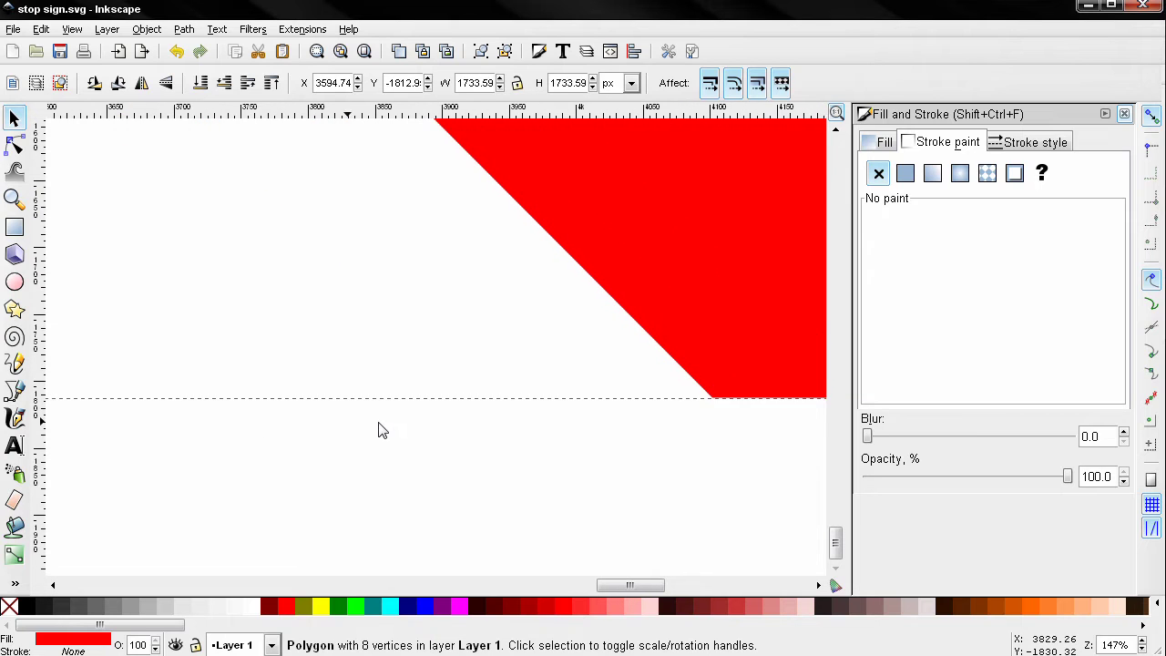
{"action": "scroll", "coordinate": [253, 424], "scroll_direction": "left", "scroll_amount": 2}
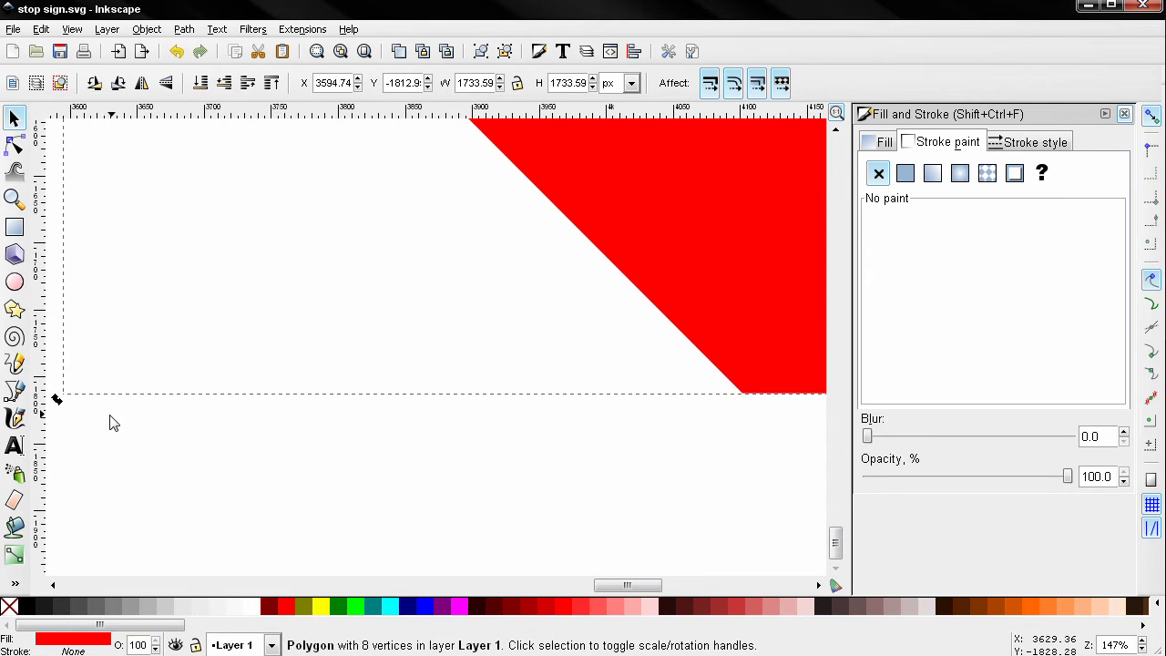
- Fine-tune the octagon's rotation, leaving it 1733.03 px square
{"action": "left_click_drag", "start_coordinate": [56, 402], "coordinate": [53, 403]}
{"action": "scroll", "coordinate": [583, 523], "scroll_direction": "right", "scroll_amount": 15}
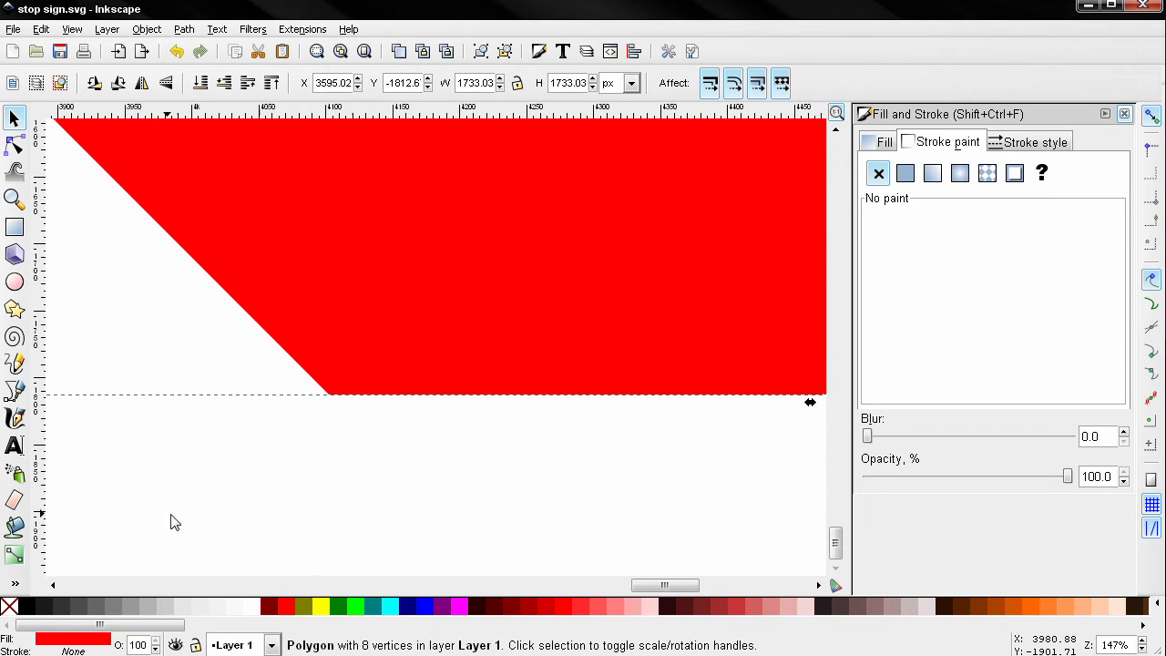
{"action": "scroll", "coordinate": [493, 515], "scroll_direction": "right", "scroll_amount": 12}
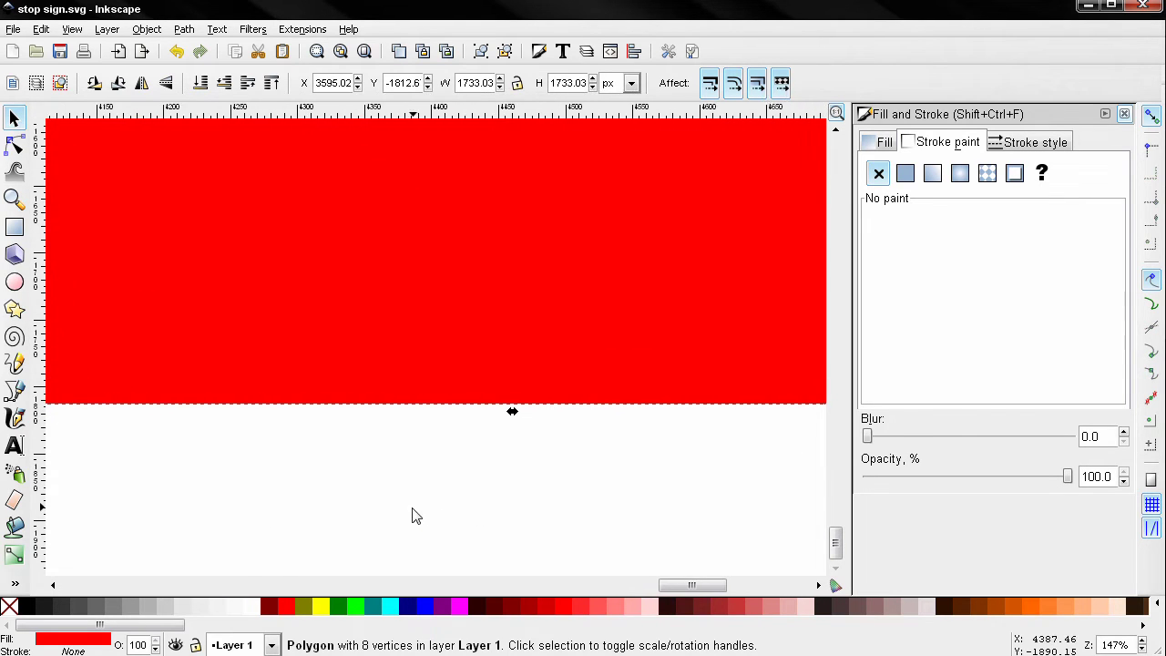
{"action": "scroll", "coordinate": [414, 478], "scroll_direction": "down", "scroll_amount": 7}
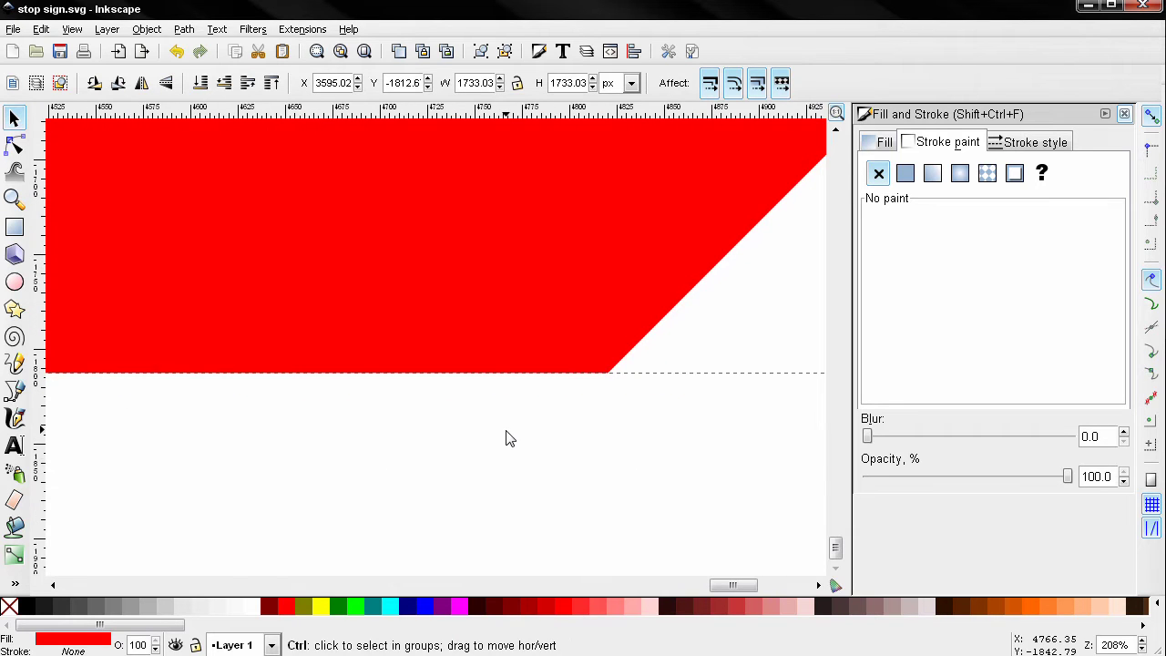
{"action": "scroll", "coordinate": [470, 475], "scroll_direction": "up", "scroll_amount": 2, "text": "ctrl"}
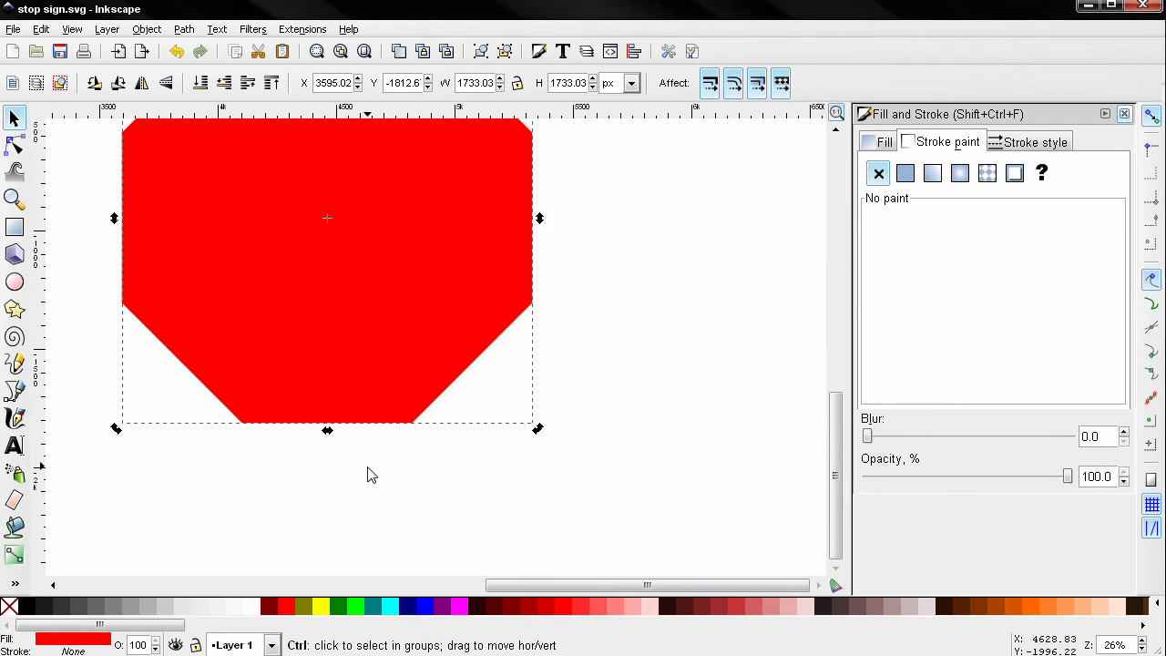
{"action": "scroll", "coordinate": [370, 474], "scroll_direction": "up", "scroll_amount": 4}
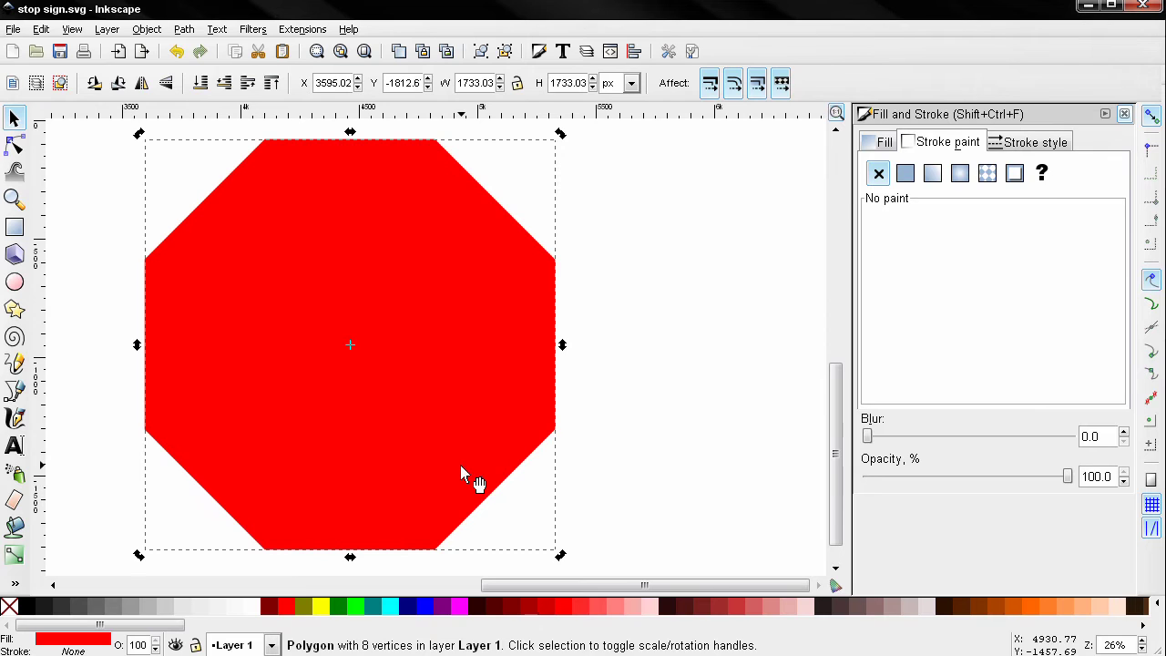
- Duplicate the red octagon with Edit > Duplicate
{"action": "left_click", "coordinate": [651, 434]}
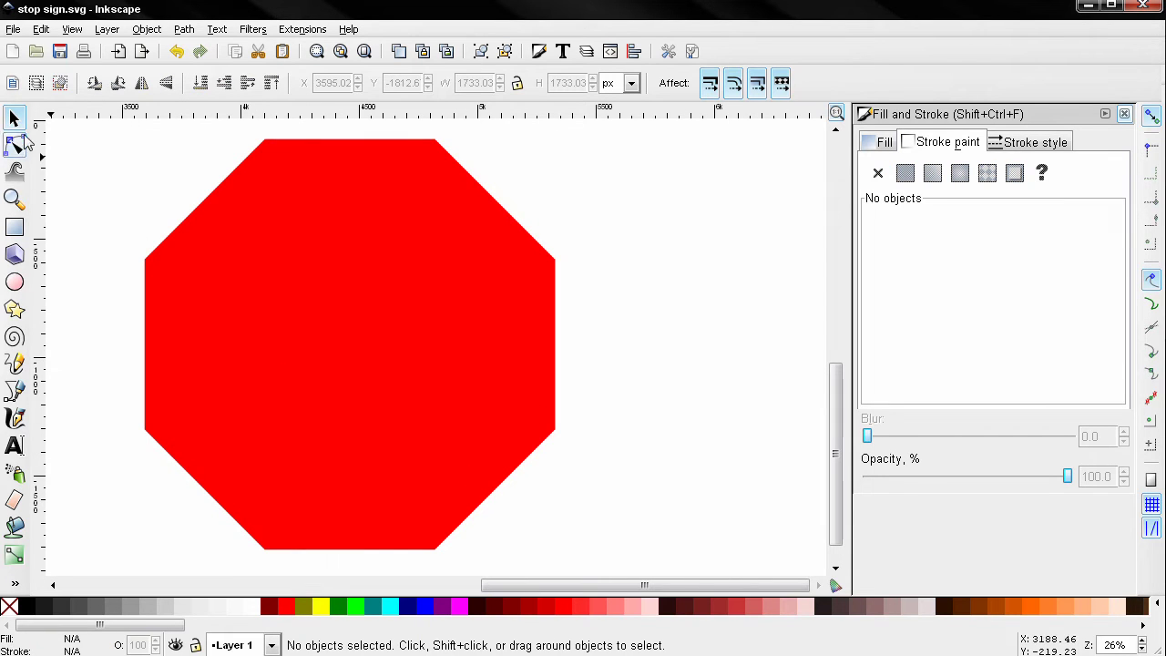
{"action": "left_click", "coordinate": [231, 301]}
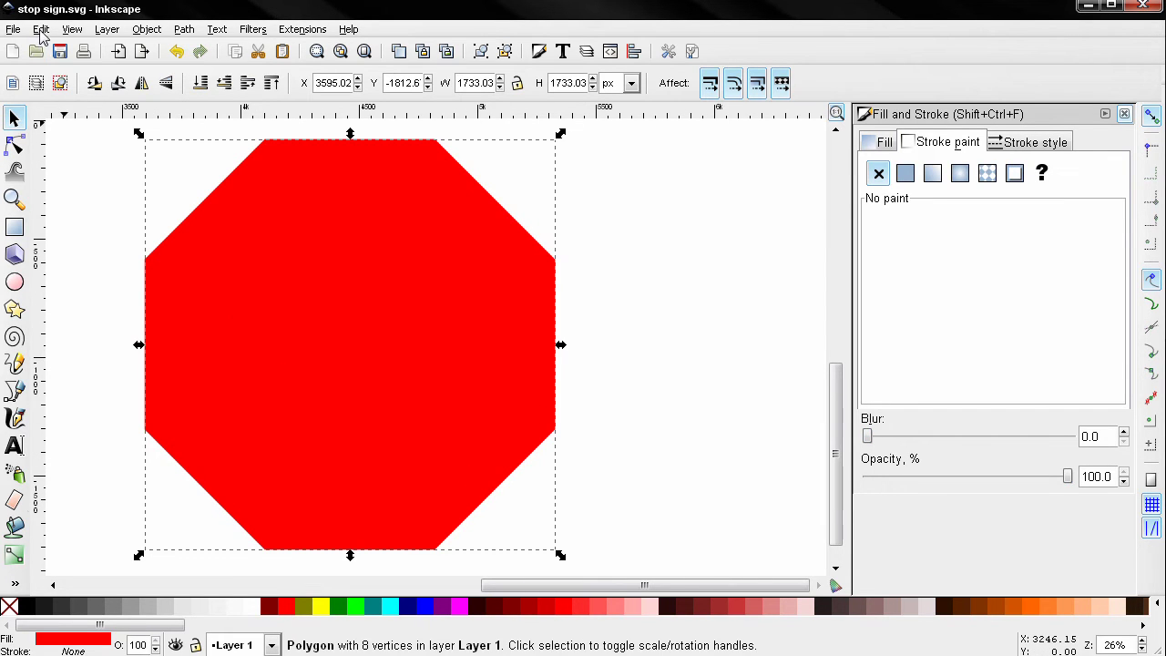
{"action": "left_click", "coordinate": [41, 29]}
{"action": "left_click", "coordinate": [91, 291]}
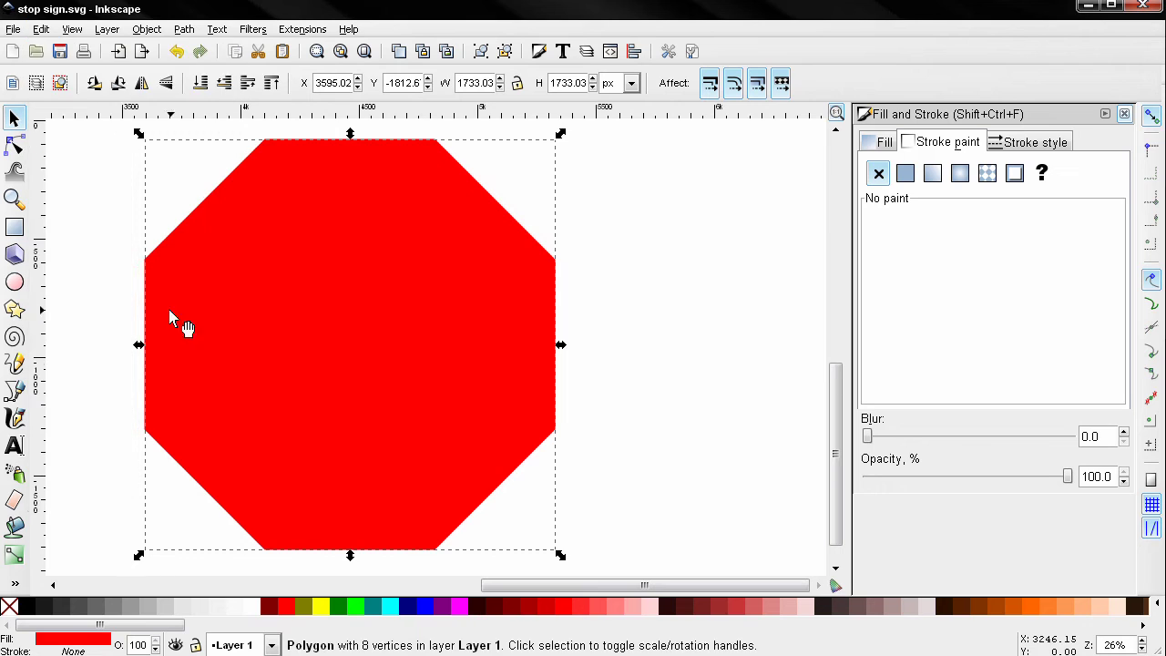
- Enlarge the copy to about 1840 px and reselect the 1733 px original
{"action": "left_click", "coordinate": [687, 370]}
{"action": "left_click", "coordinate": [407, 328]}
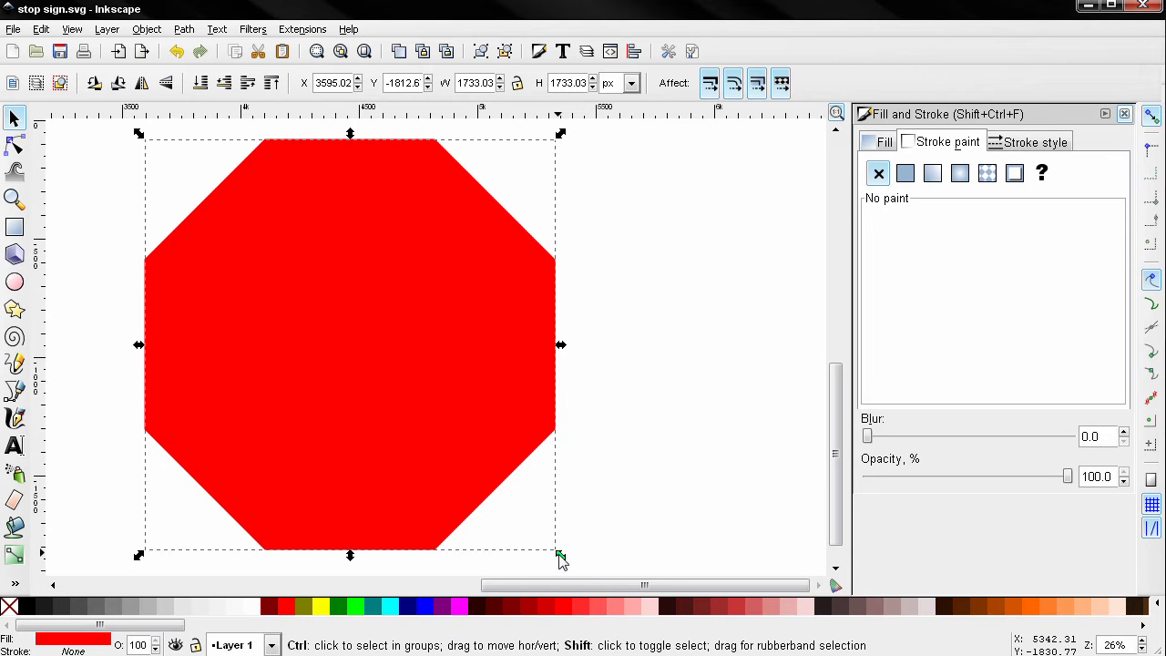
{"action": "left_click_drag", "start_coordinate": [561, 559], "coordinate": [572, 570]}
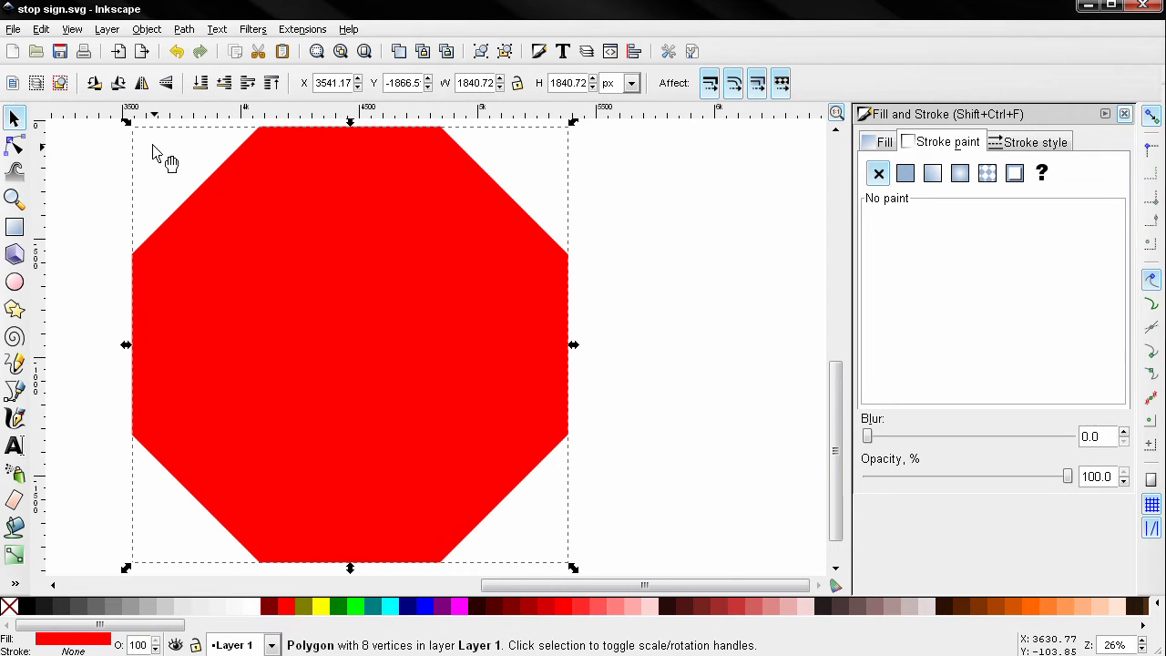
{"action": "left_click", "coordinate": [769, 301]}
{"action": "left_click", "coordinate": [453, 293]}
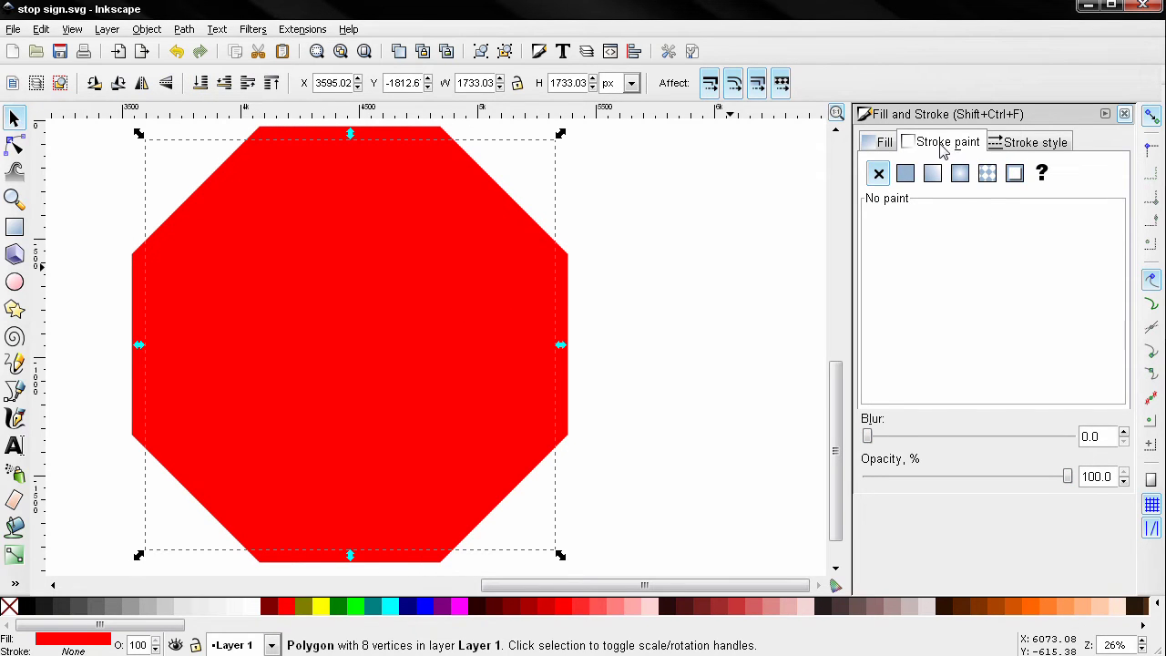
- Give the inner octagon a flat white stroke 48 px wide
{"action": "left_click", "coordinate": [905, 173]}
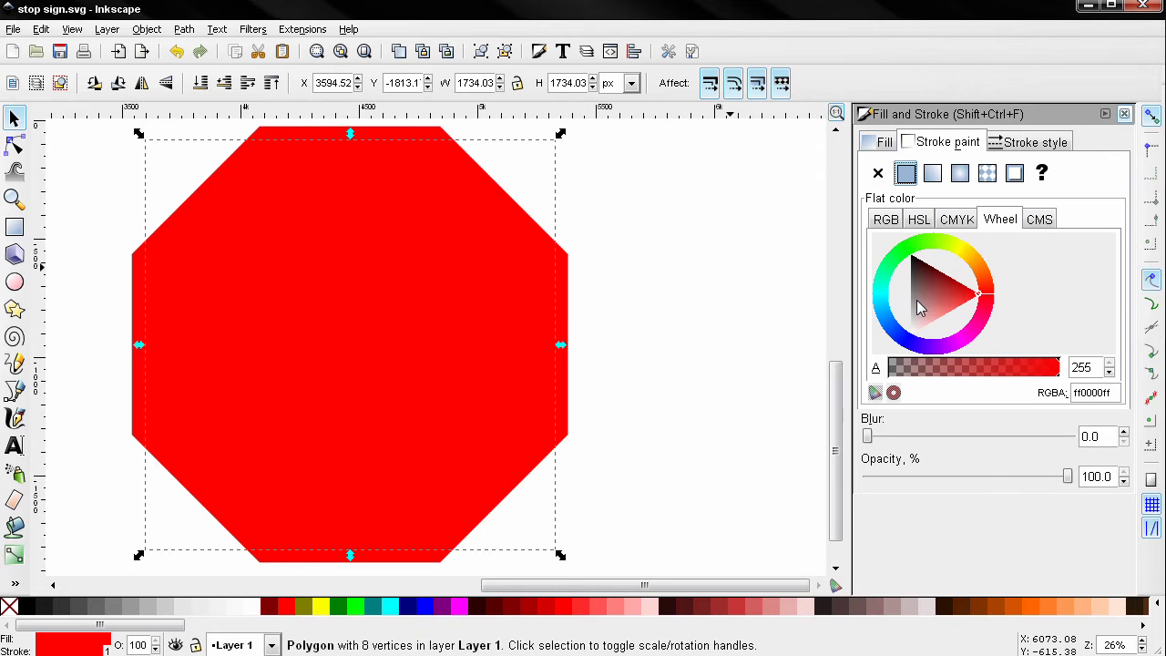
{"action": "left_click_drag", "start_coordinate": [918, 310], "coordinate": [907, 359]}
{"action": "left_click", "coordinate": [1022, 143]}
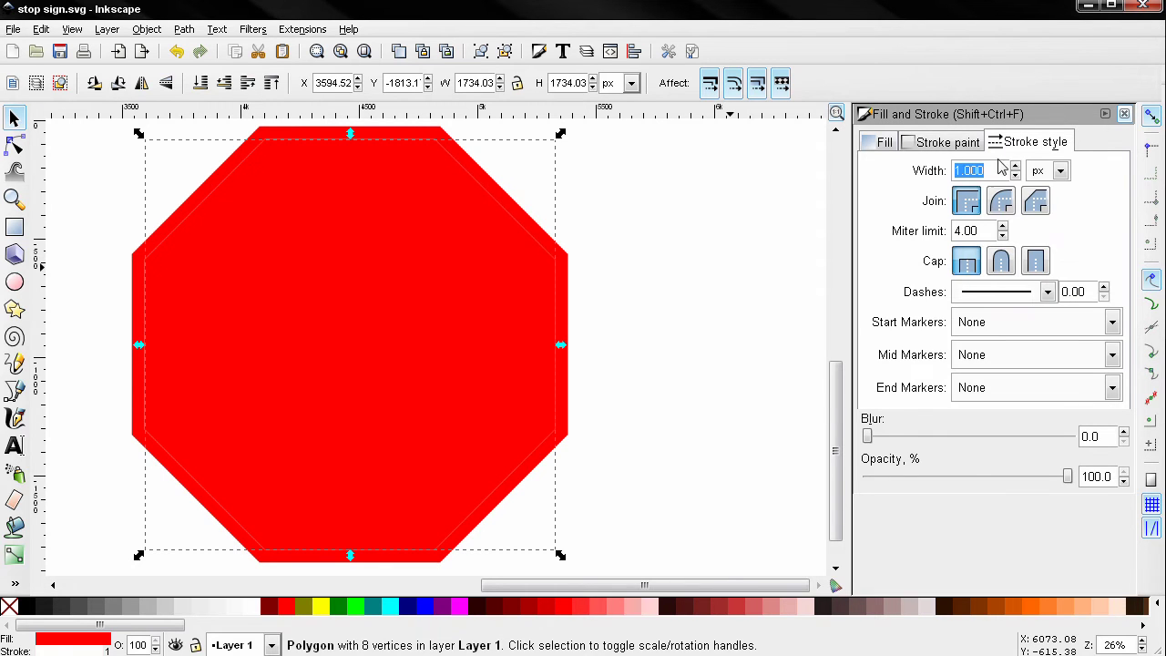
{"action": "type", "text": "40"}
{"action": "key", "text": "Return"}
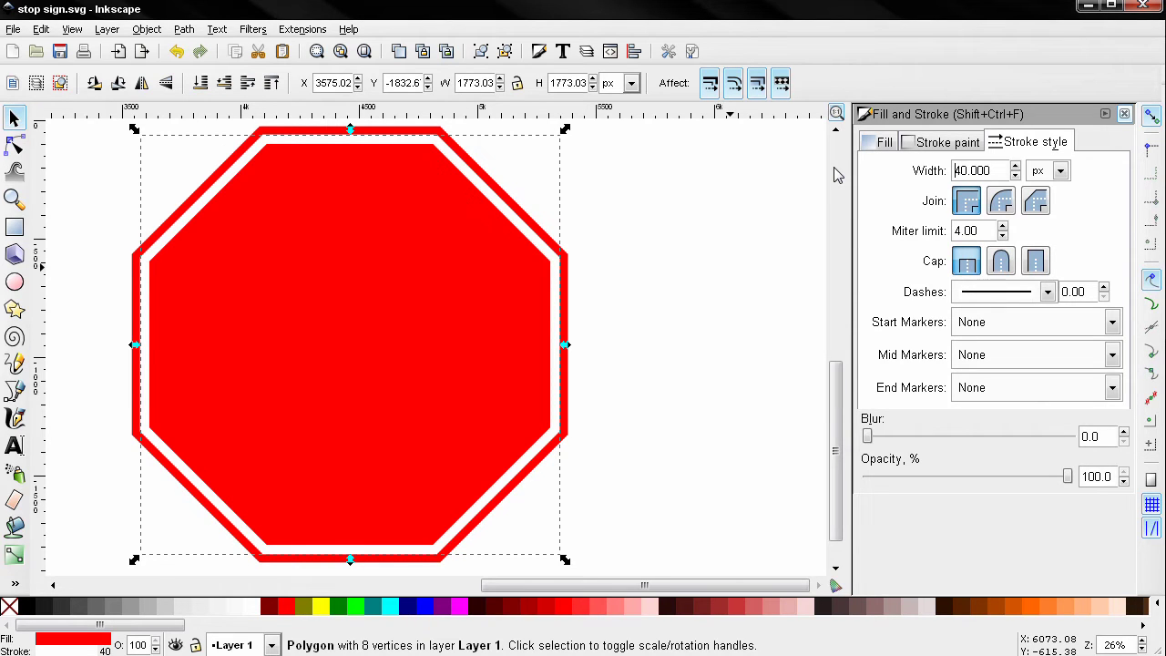
{"action": "double_click", "coordinate": [989, 170]}
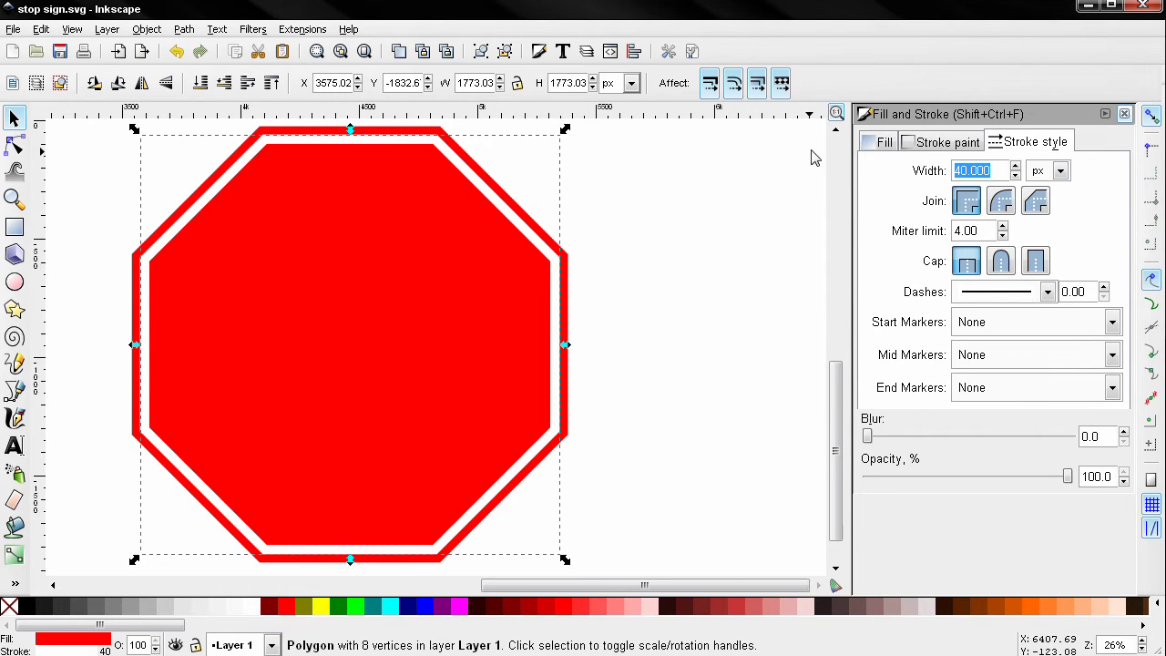
{"action": "type", "text": "48"}
{"action": "key", "text": "Return"}
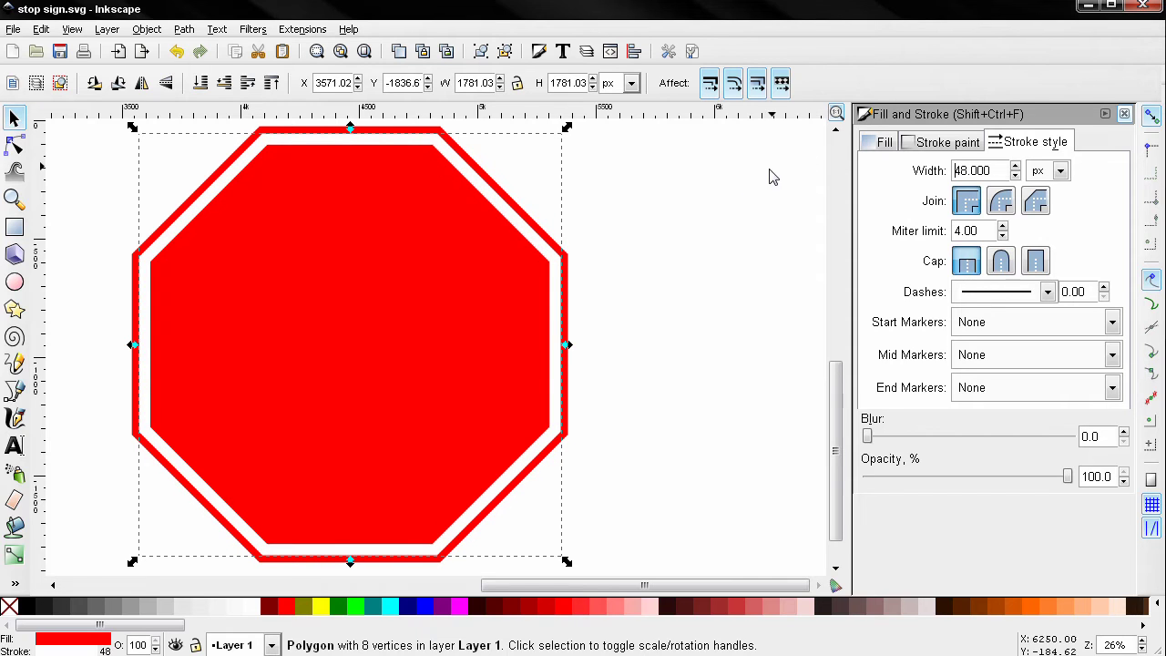
- Add STOP text on the sign with the Text tool
{"action": "left_click", "coordinate": [712, 236]}
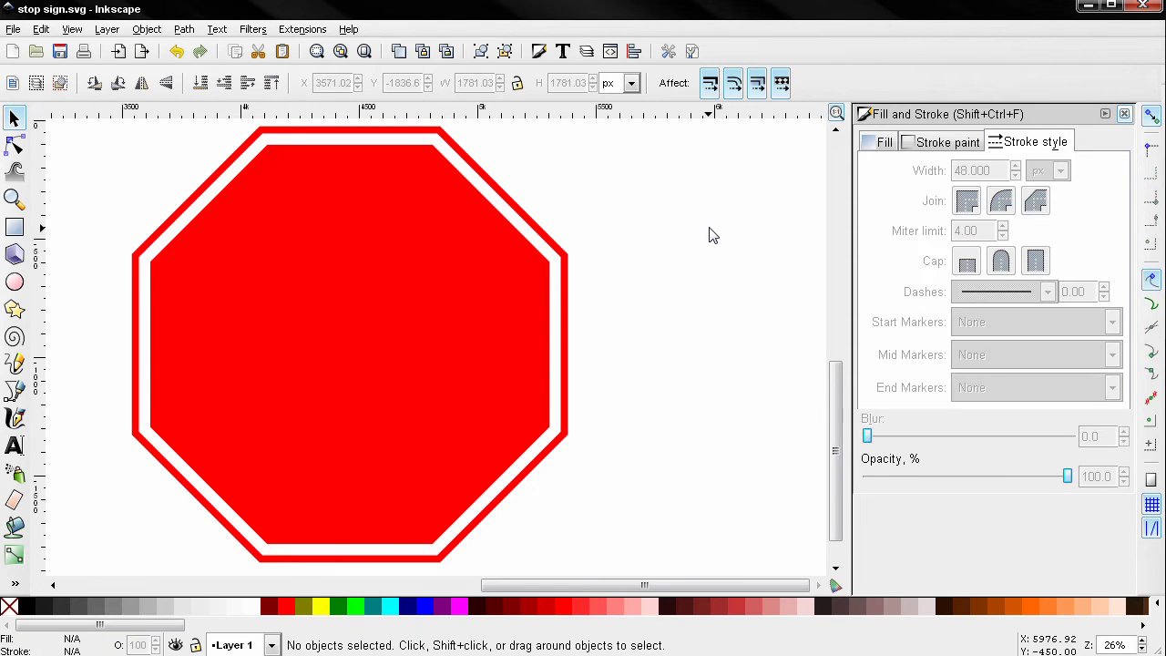
{"action": "left_click", "coordinate": [14, 444]}
{"action": "left_click", "coordinate": [304, 338]}
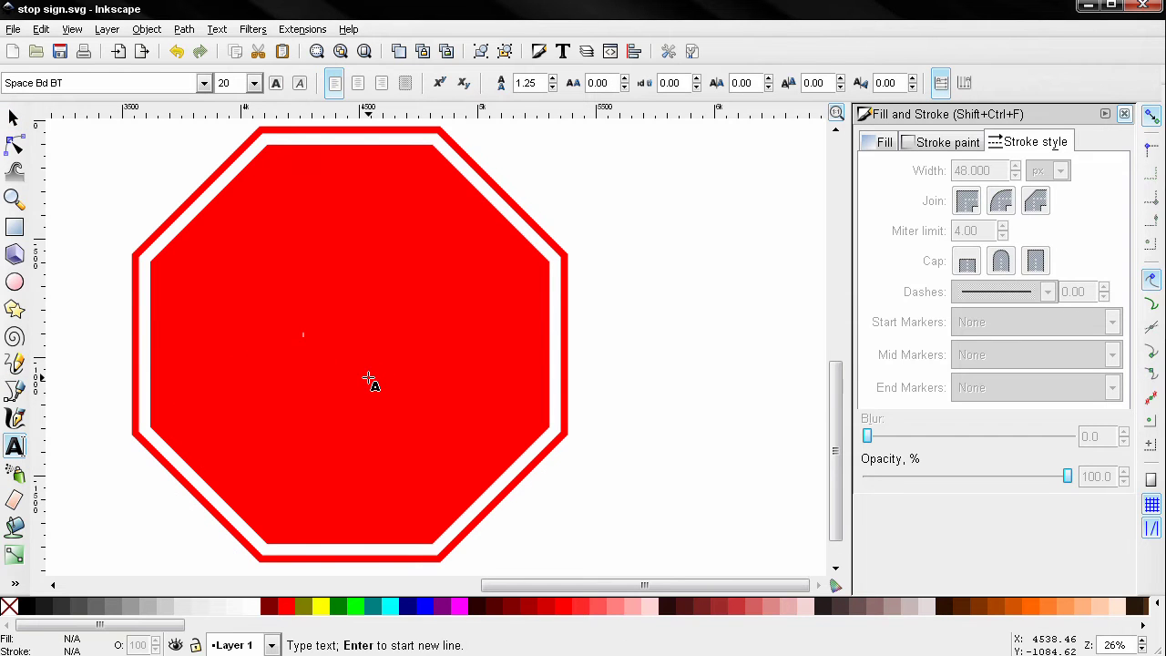
{"action": "type", "text": "S"}
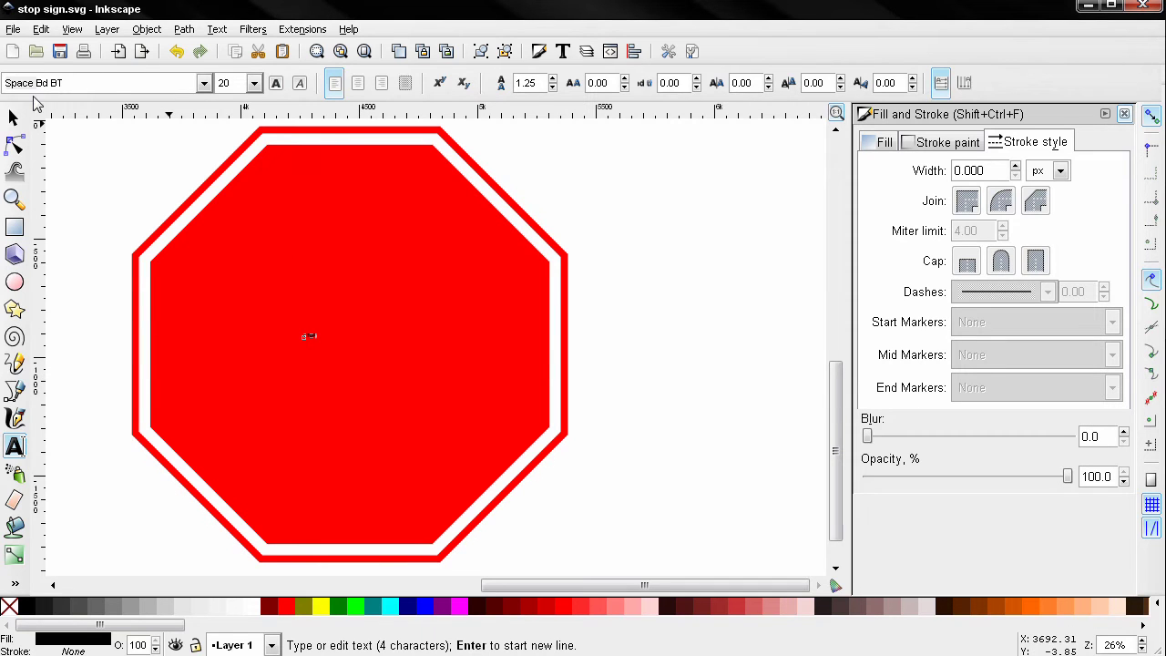
- Scale the STOP text up and move it to the sign's centre
{"action": "left_click", "coordinate": [13, 119]}
{"action": "left_click_drag", "start_coordinate": [326, 351], "coordinate": [429, 409]}
{"action": "left_click_drag", "start_coordinate": [360, 365], "coordinate": [419, 412]}
{"action": "left_click", "coordinate": [14, 445]}
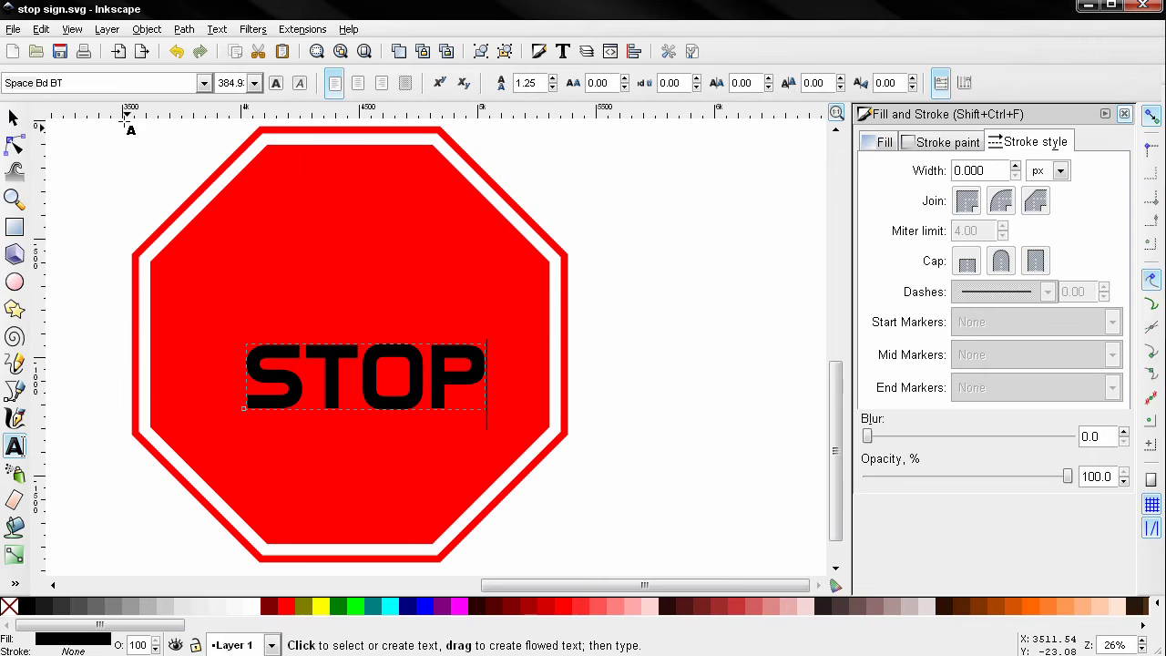
- Change the STOP text's font from Space Bd BT to Freeroad
{"action": "left_click_drag", "start_coordinate": [79, 87], "coordinate": [1, 83]}
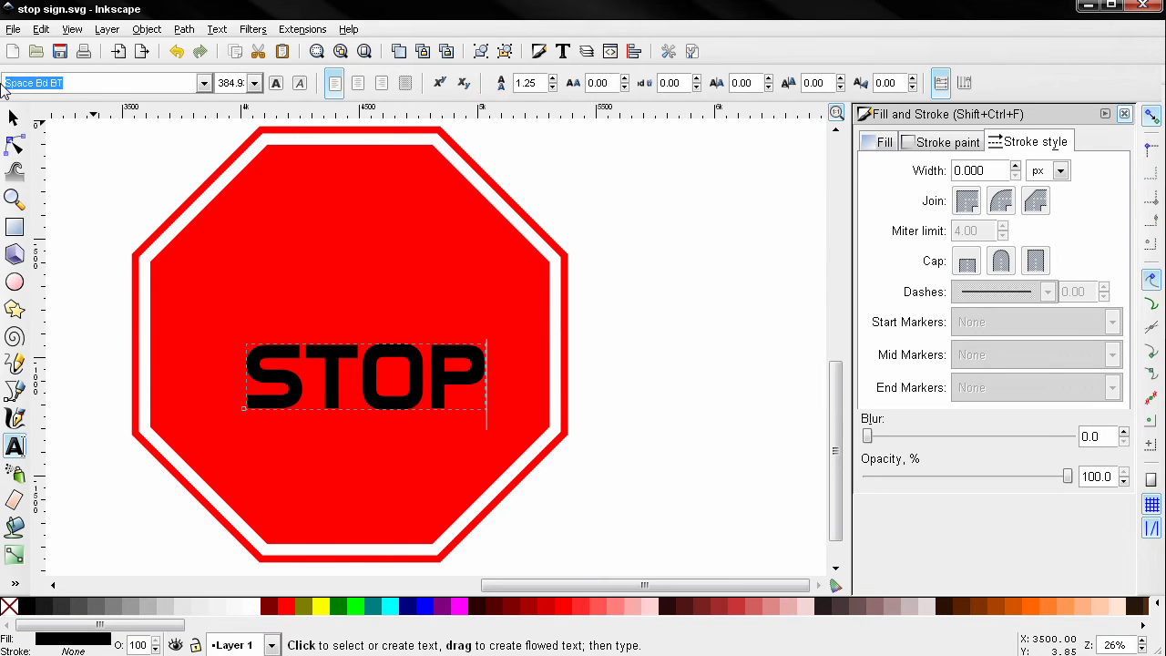
{"action": "key", "text": "BackSpace"}
{"action": "type", "text": "free"}
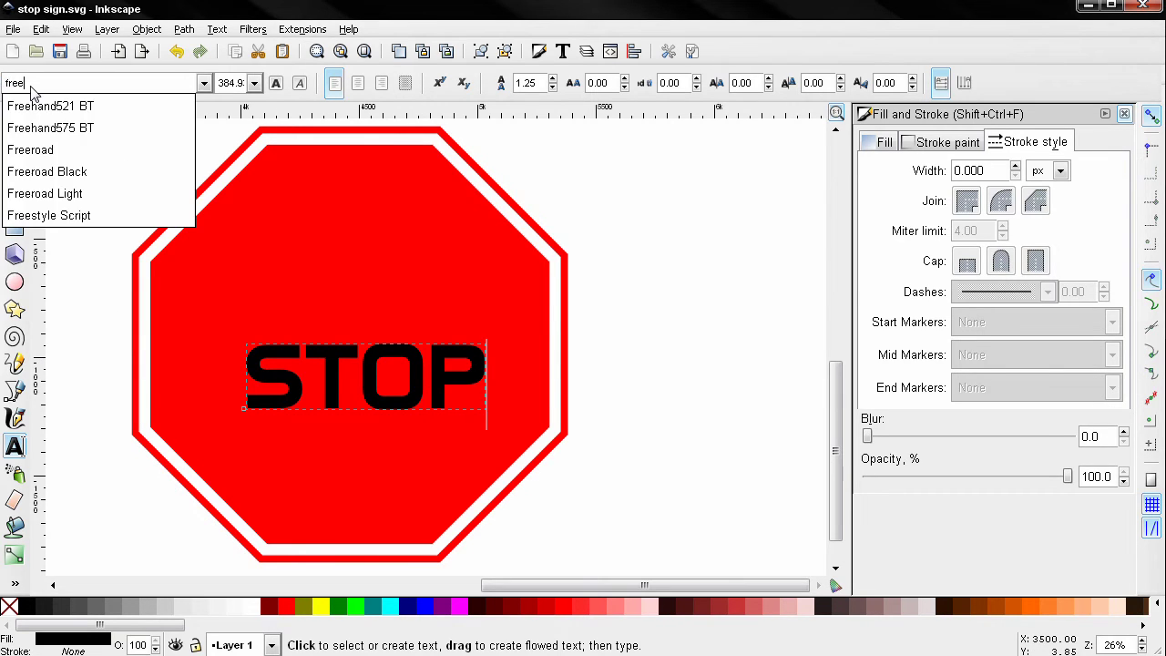
{"action": "left_click", "coordinate": [42, 151]}
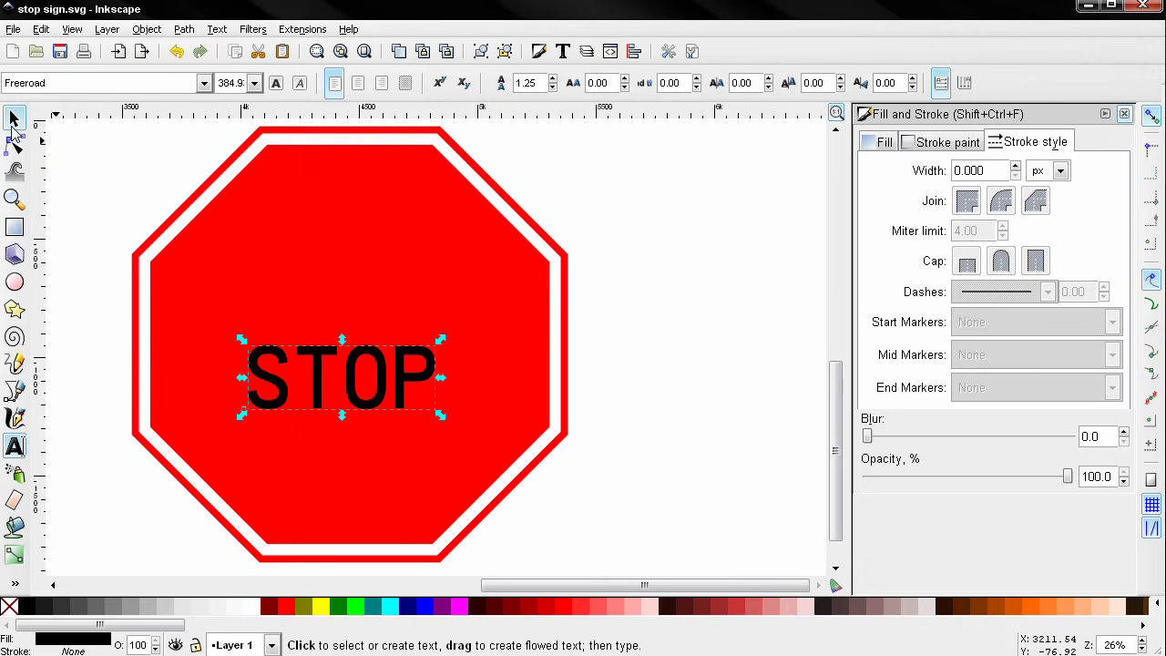
{"action": "left_click", "coordinate": [13, 116]}
- Make the STOP text white, enlarge it and shift it toward the centre
{"action": "left_click_drag", "start_coordinate": [318, 385], "coordinate": [306, 356]}
{"action": "left_click", "coordinate": [237, 600]}
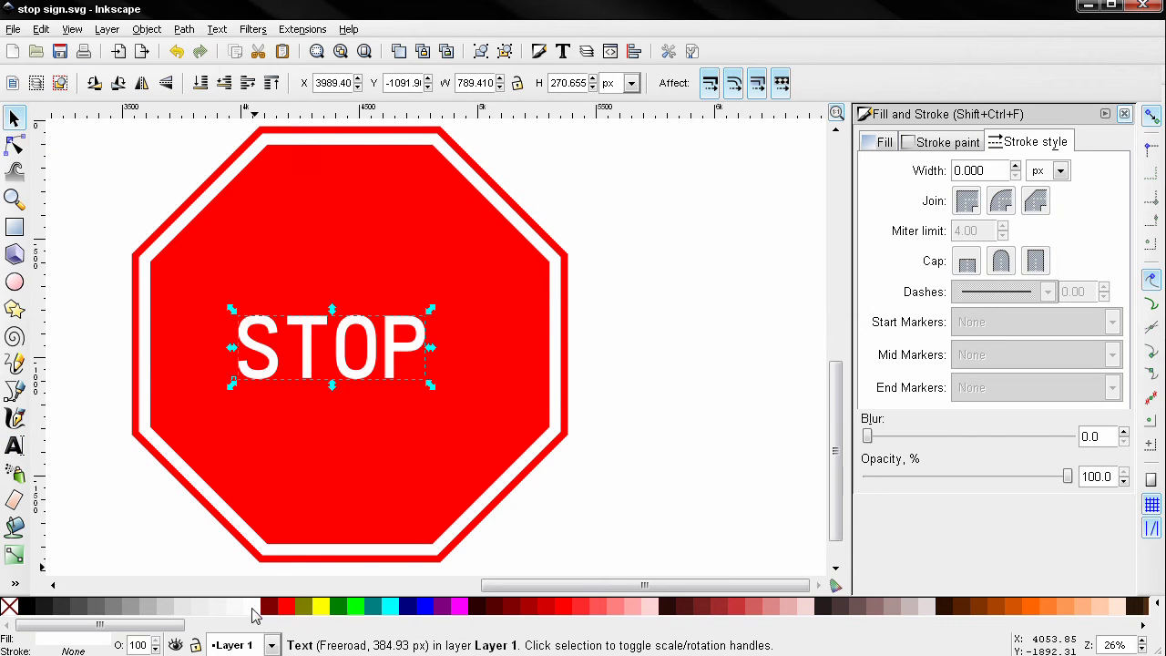
{"action": "left_click_drag", "start_coordinate": [432, 386], "coordinate": [519, 510]}
{"action": "left_click_drag", "start_coordinate": [339, 367], "coordinate": [353, 370]}
- Centre the STOP text horizontally and vertically on the octagon with Align and Distribute
{"action": "left_click", "coordinate": [353, 204], "text": "shift"}
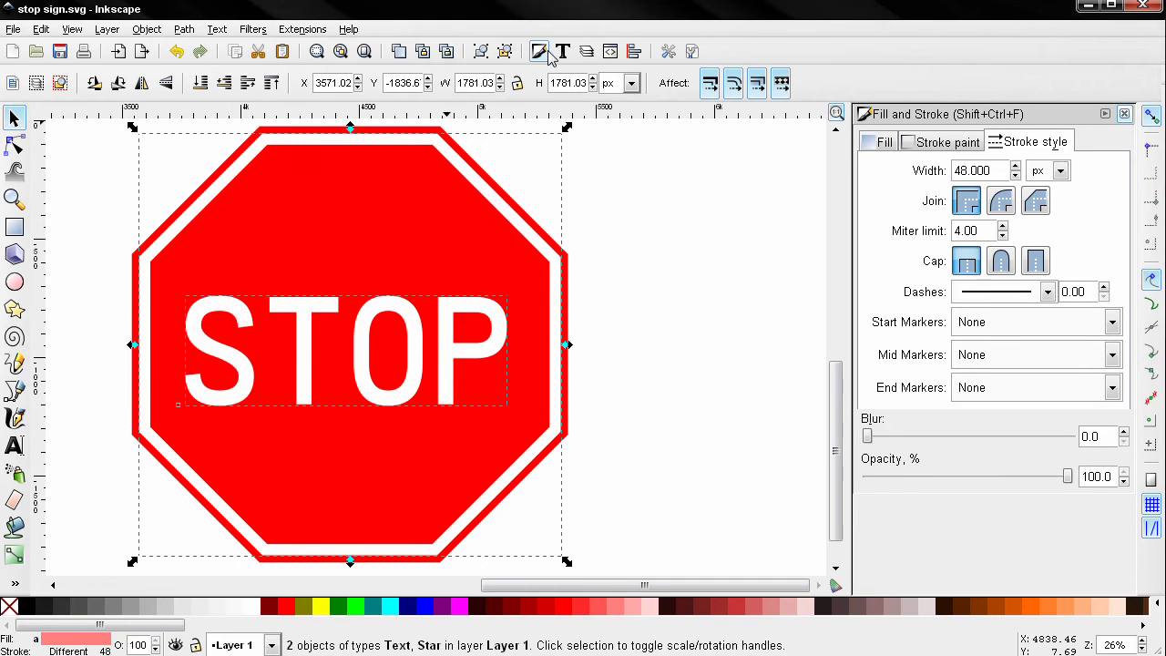
{"action": "left_click", "coordinate": [635, 51]}
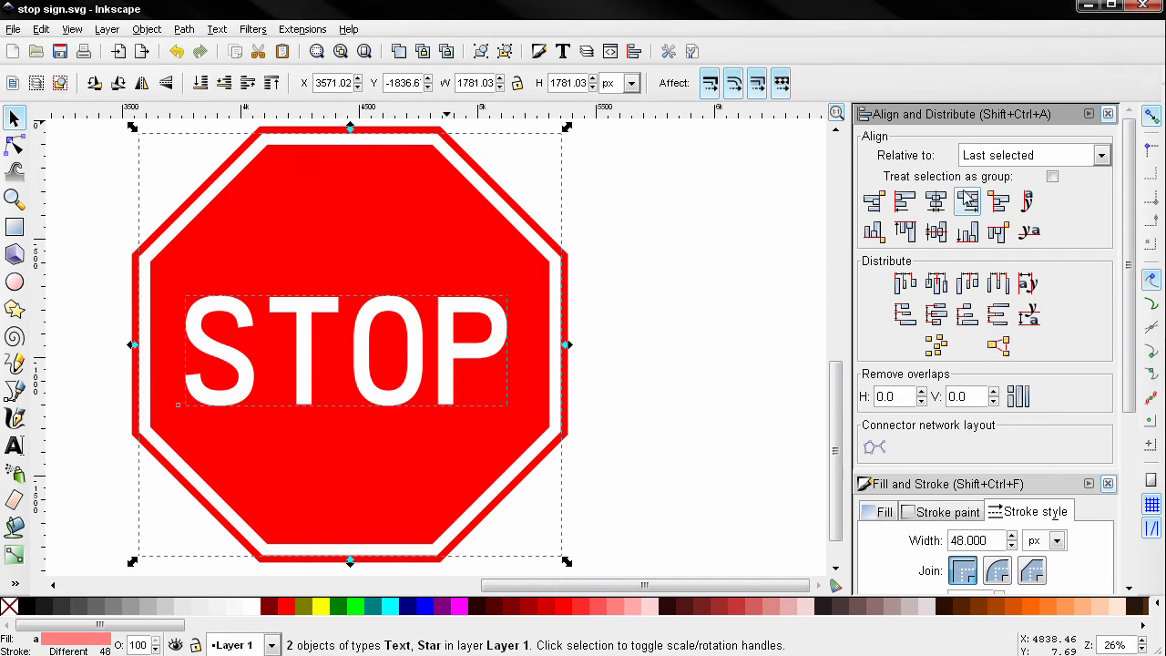
{"action": "left_click", "coordinate": [935, 201]}
{"action": "left_click", "coordinate": [939, 233]}
{"action": "key", "text": "Escape"}
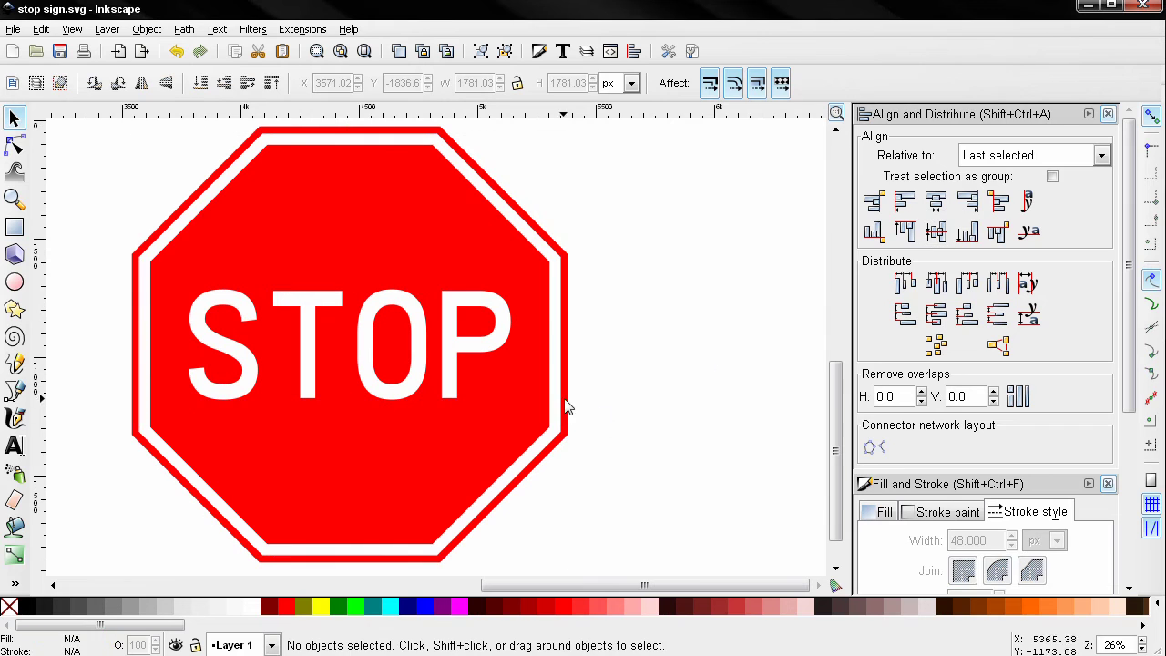
- Enlarge the STOP text to about 106% and close the Align panel
{"action": "left_click", "coordinate": [456, 405]}
{"action": "left_click_drag", "start_coordinate": [518, 408], "coordinate": [530, 436]}
{"action": "left_click", "coordinate": [667, 397]}
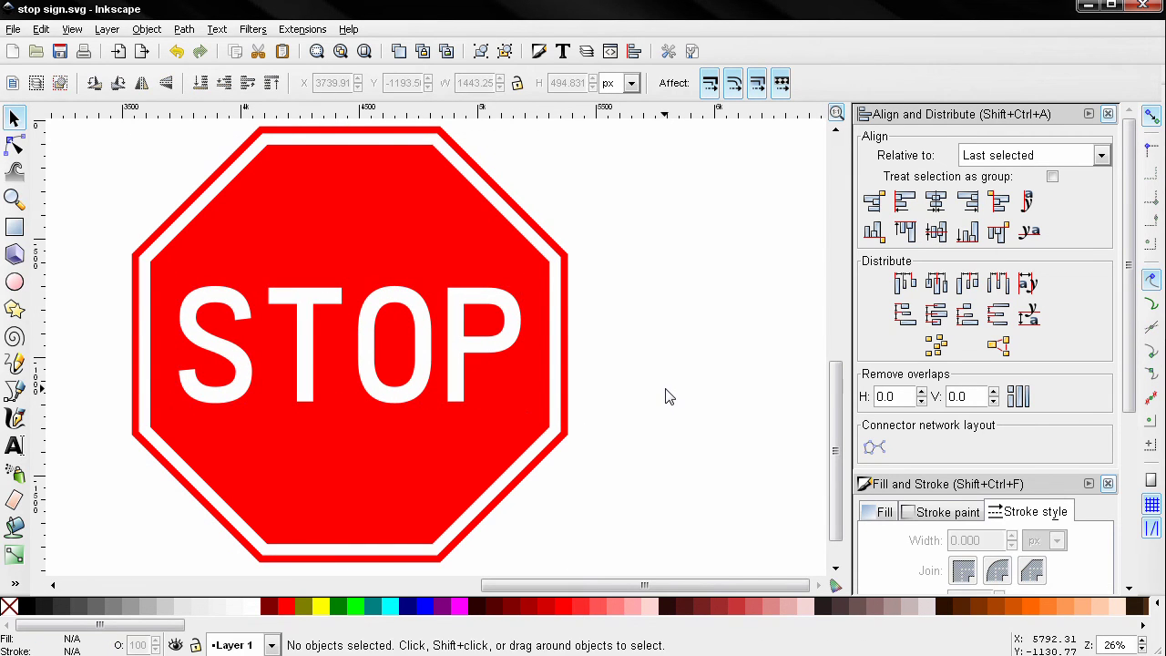
{"action": "left_click", "coordinate": [1107, 114]}
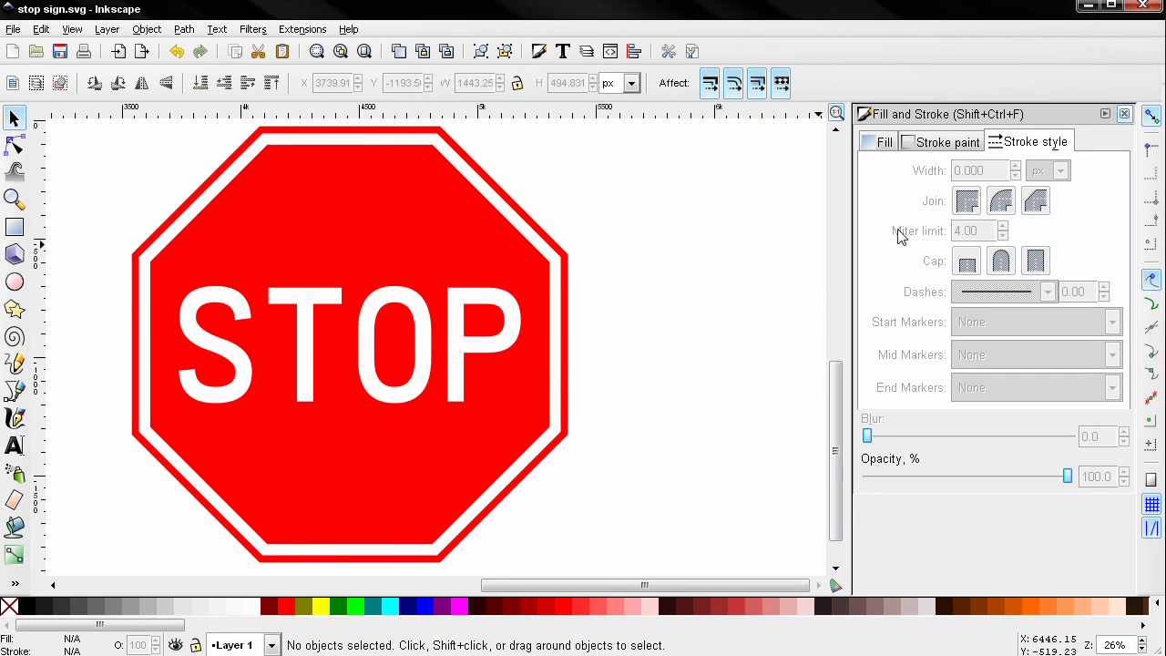
- Close the Fill and Stroke panel and move the larger octagon off to the right
{"action": "left_click", "coordinate": [1125, 114]}
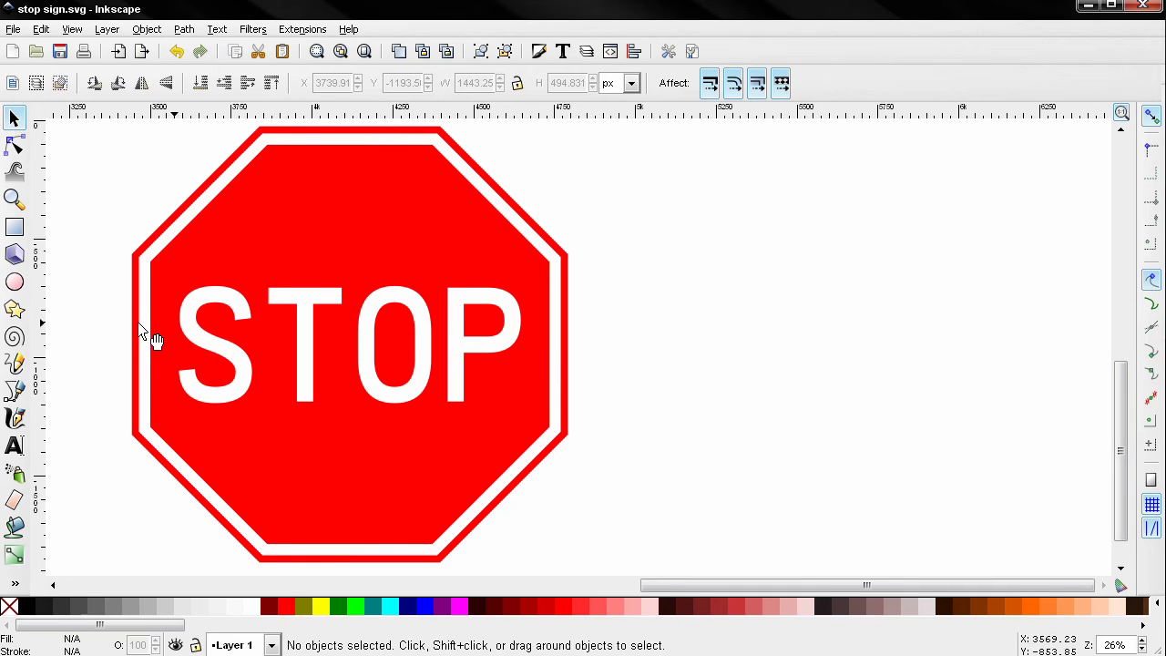
{"action": "left_click", "coordinate": [568, 325]}
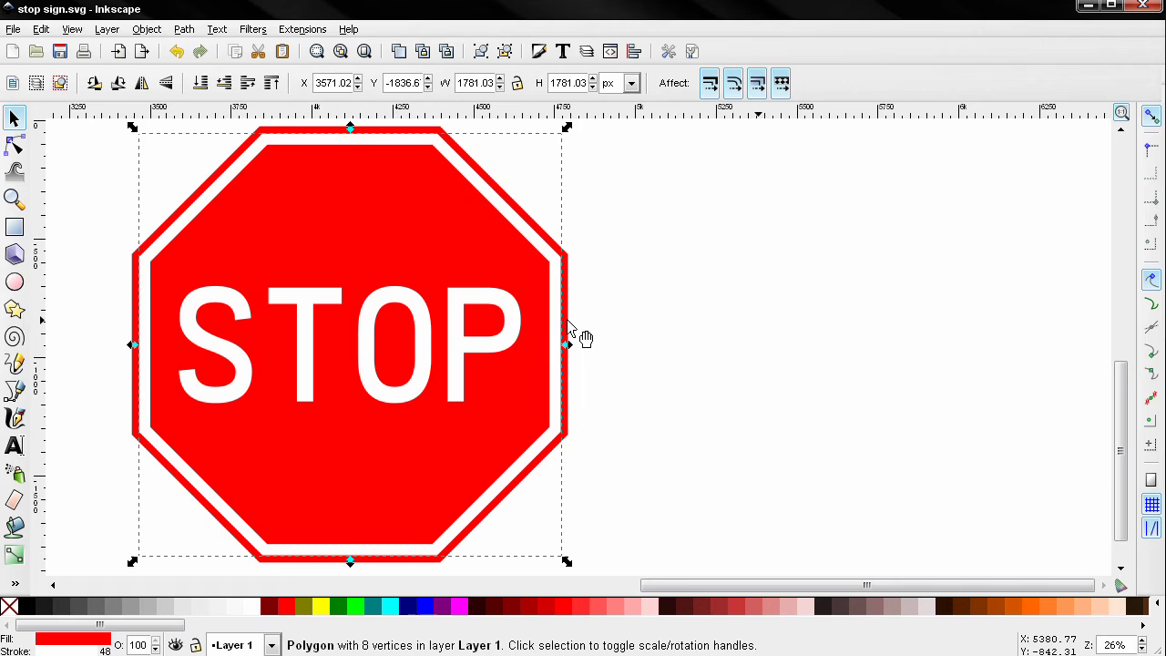
{"action": "left_click", "coordinate": [570, 324]}
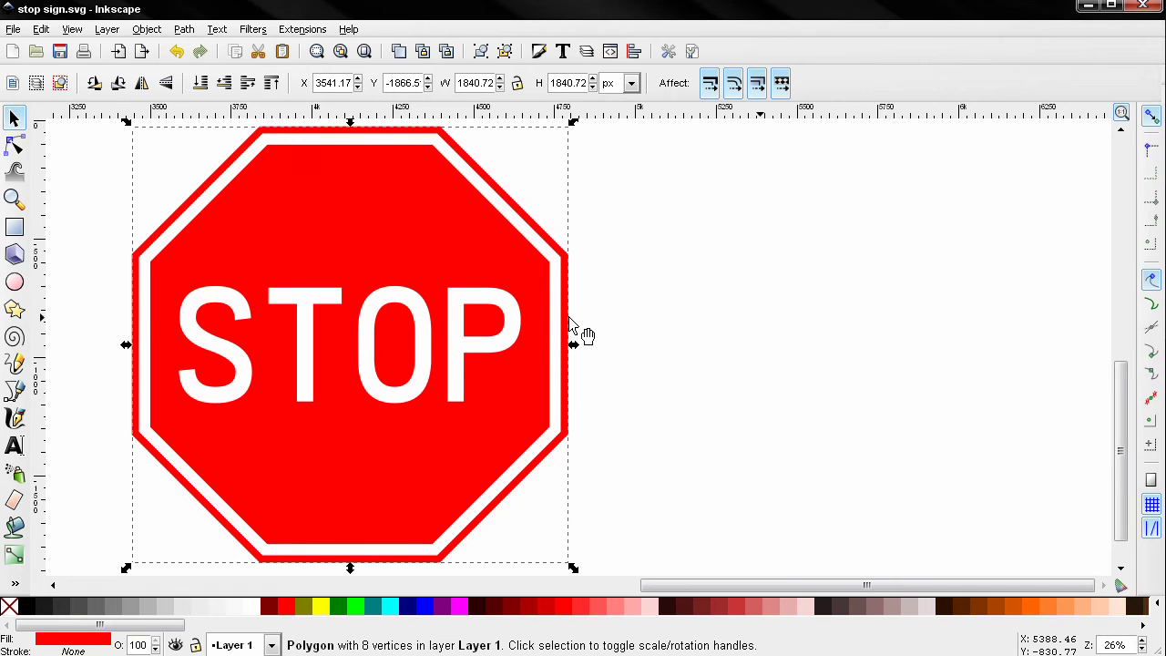
{"action": "left_click_drag", "start_coordinate": [570, 326], "coordinate": [1076, 352]}
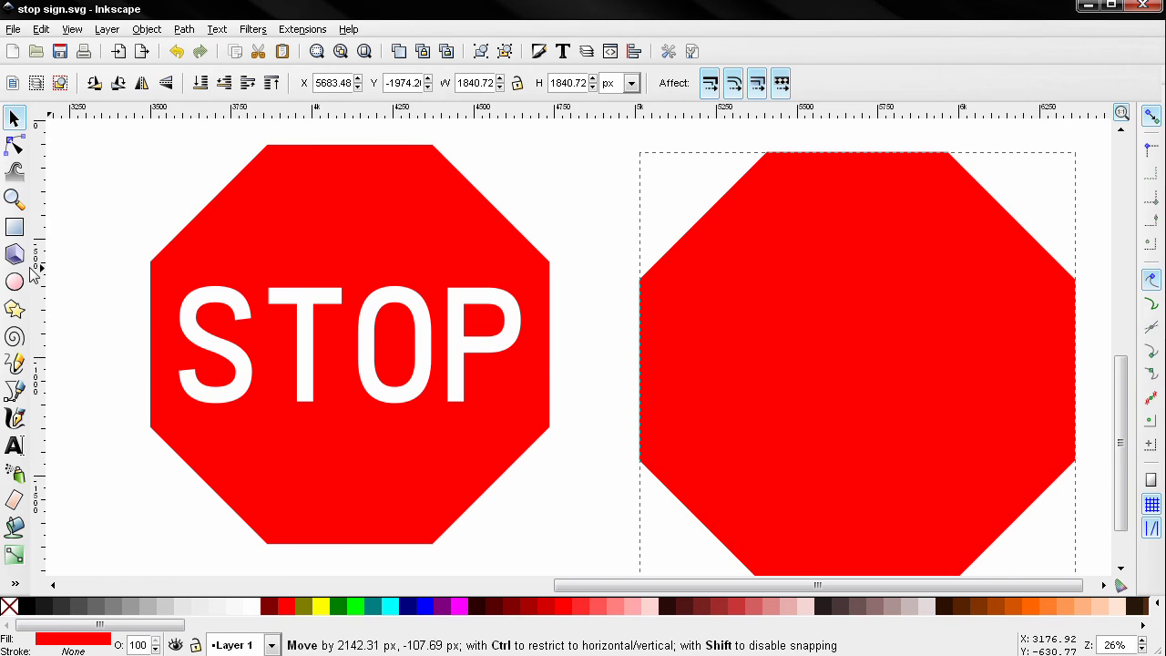
- Colour the side octagon teal and draw a teal rectangle lowered behind the sign
{"action": "left_click", "coordinate": [15, 226]}
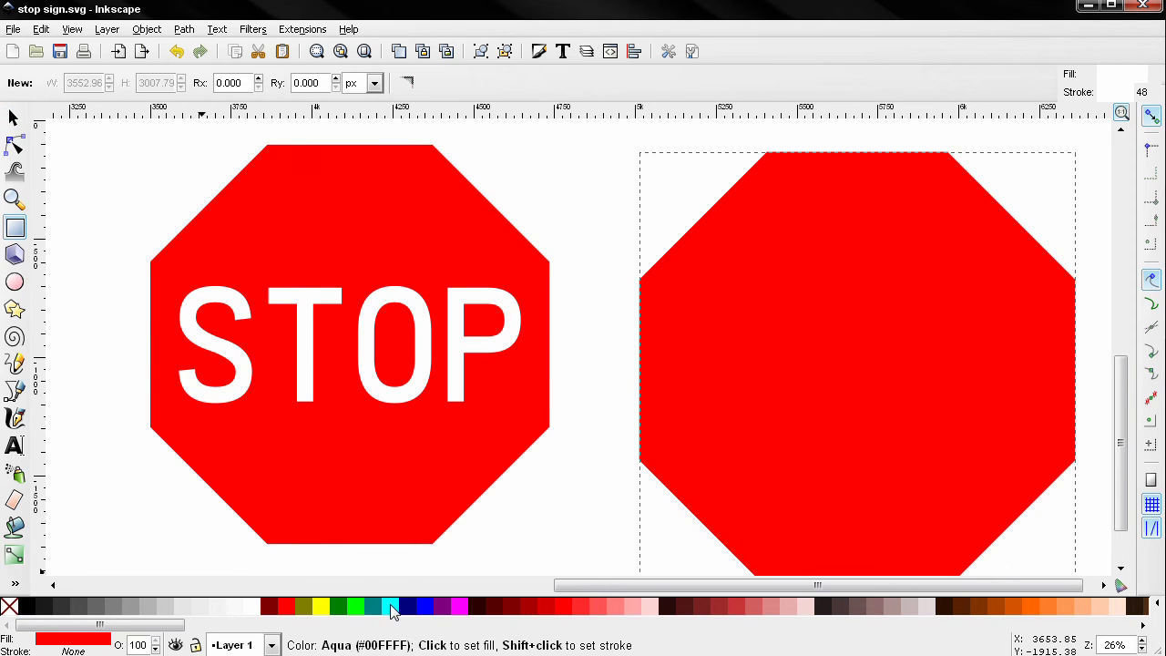
{"action": "left_click", "coordinate": [372, 606]}
{"action": "left_click_drag", "start_coordinate": [117, 137], "coordinate": [612, 583]}
{"action": "left_click", "coordinate": [13, 118]}
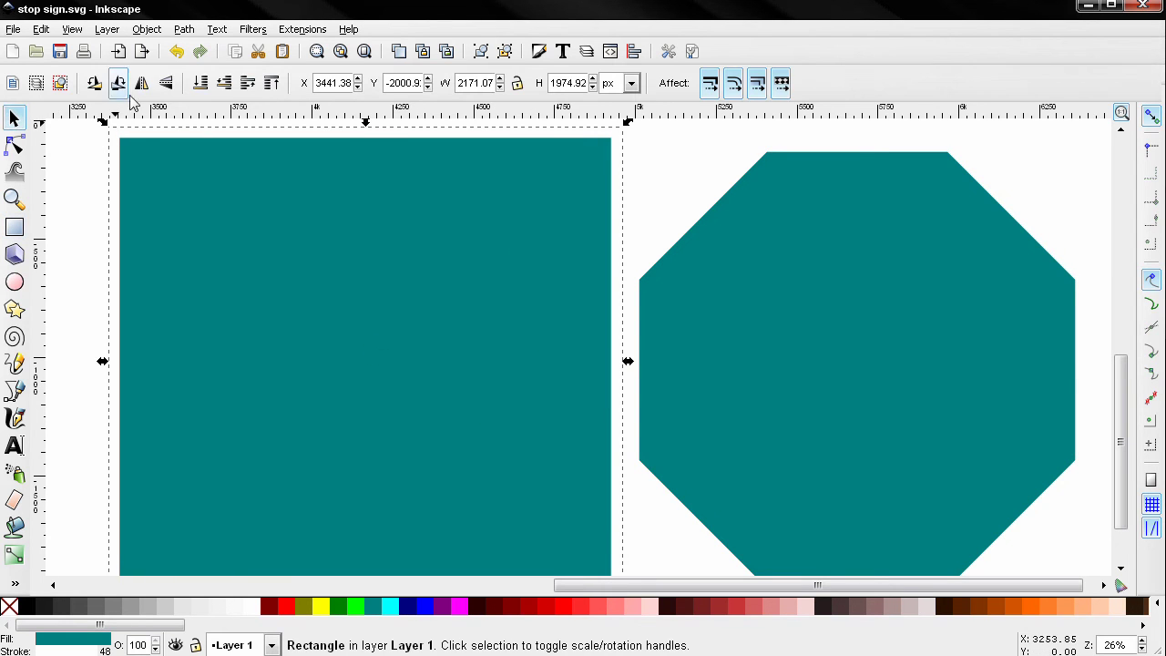
{"action": "left_click", "coordinate": [201, 83]}
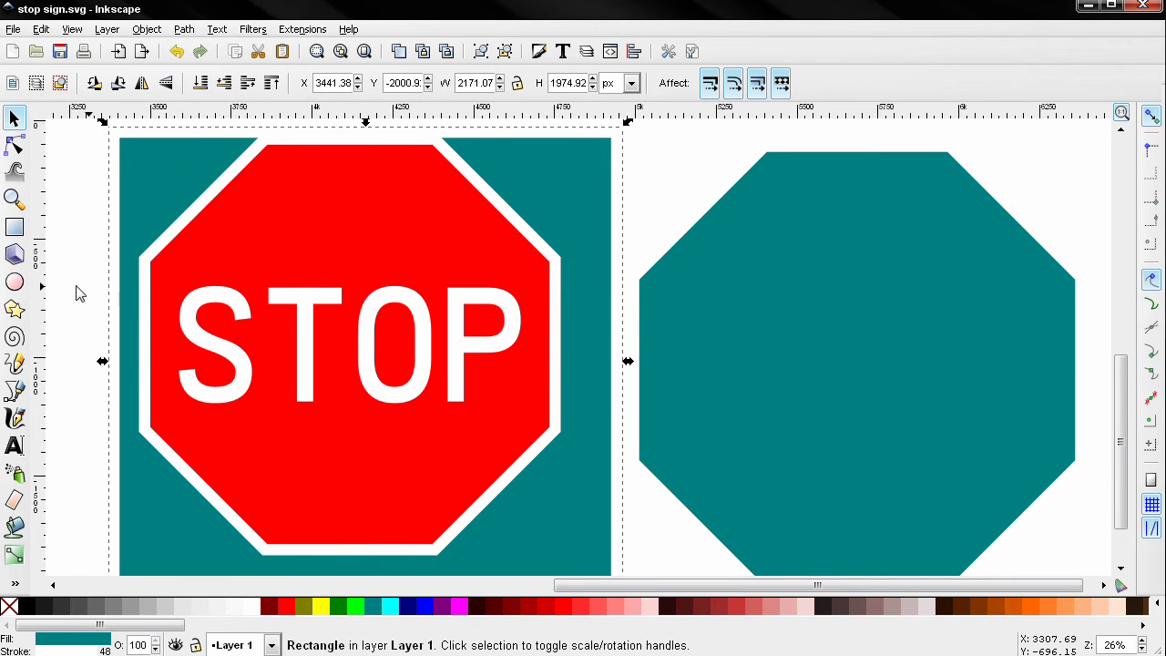
{"action": "scroll", "coordinate": [78, 308], "scroll_direction": "up", "scroll_amount": 1}
{"action": "left_click_drag", "start_coordinate": [147, 221], "coordinate": [139, 203]}
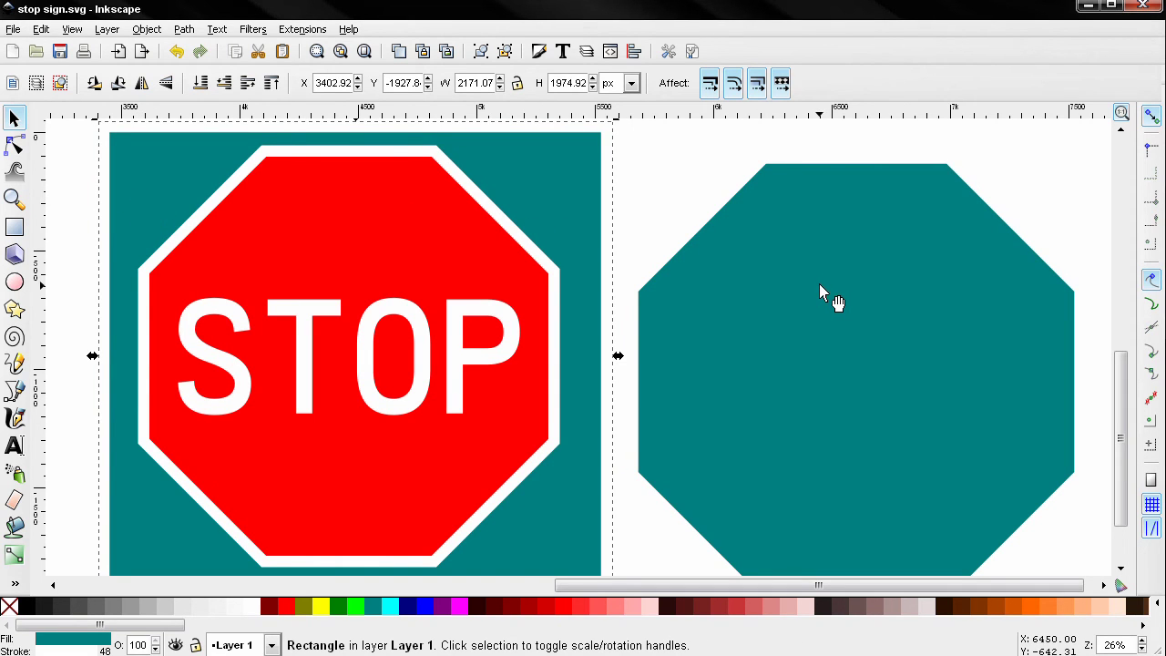
- Undo the teal background experiment while keeping the larger white STOP text
{"action": "key", "text": "ctrl+z"}
{"action": "key", "text": "ctrl+z"}
{"action": "key", "text": "ctrl+z"}
{"action": "key", "text": "ctrl+z"}
{"action": "key", "text": "ctrl+z"}
{"action": "key", "text": "ctrl+z"}
{"action": "key", "text": "ctrl+z"}
{"action": "key", "text": "ctrl+z"}
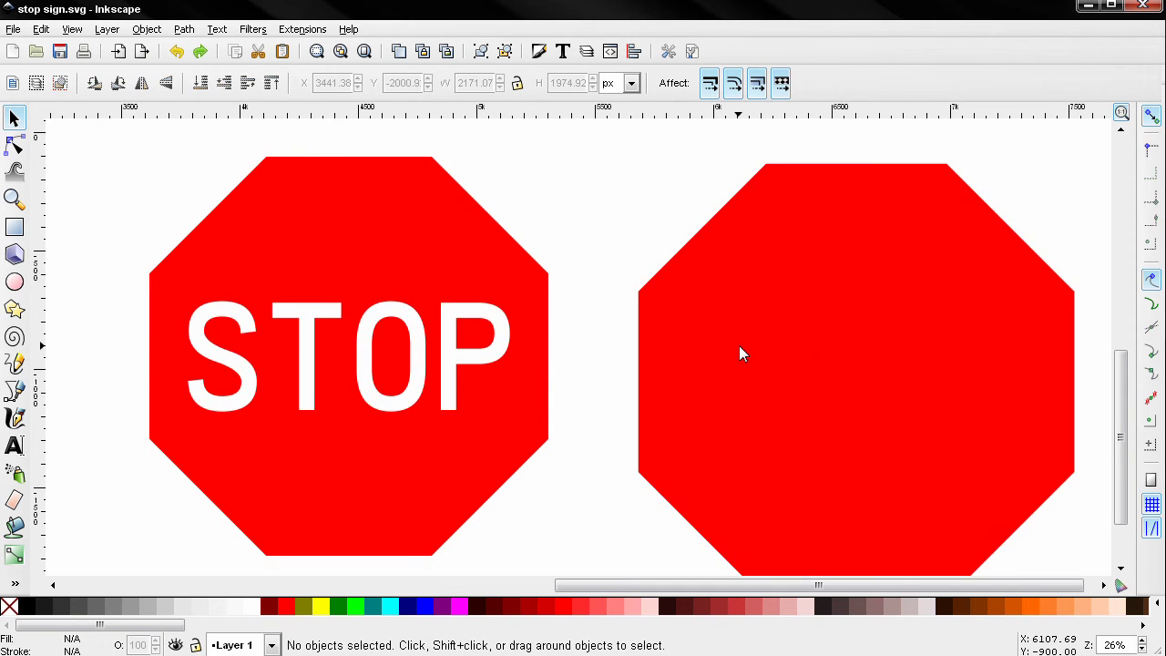
{"action": "key", "text": "ctrl+z"}
{"action": "key", "text": "ctrl+z"}
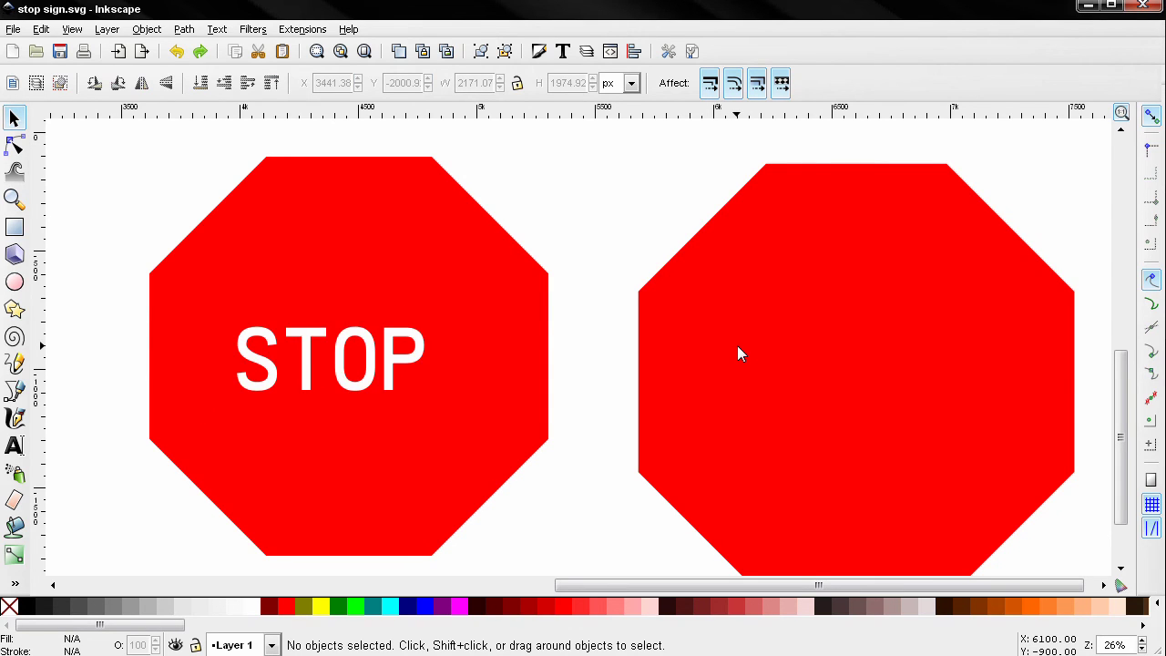
{"action": "key", "text": "ctrl+shift+z"}
{"action": "key", "text": "ctrl+shift+z"}
{"action": "key", "text": "ctrl+shift+z"}
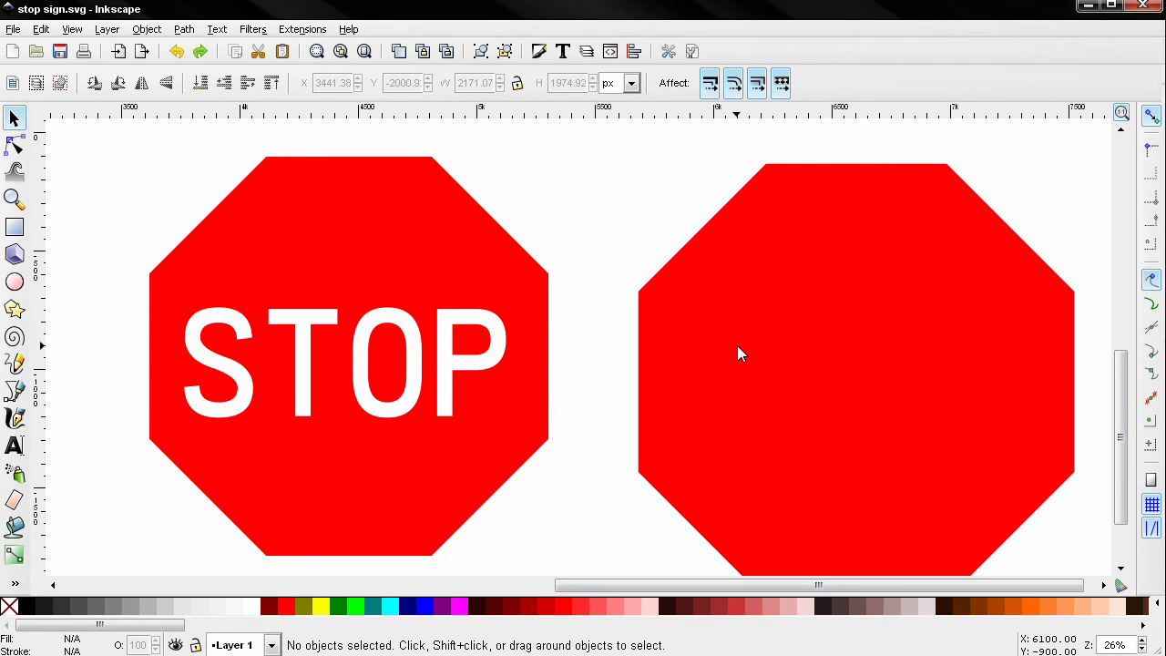
- Centre the two octagons on a shared vertical axis
{"action": "left_click", "coordinate": [469, 277], "text": "shift"}
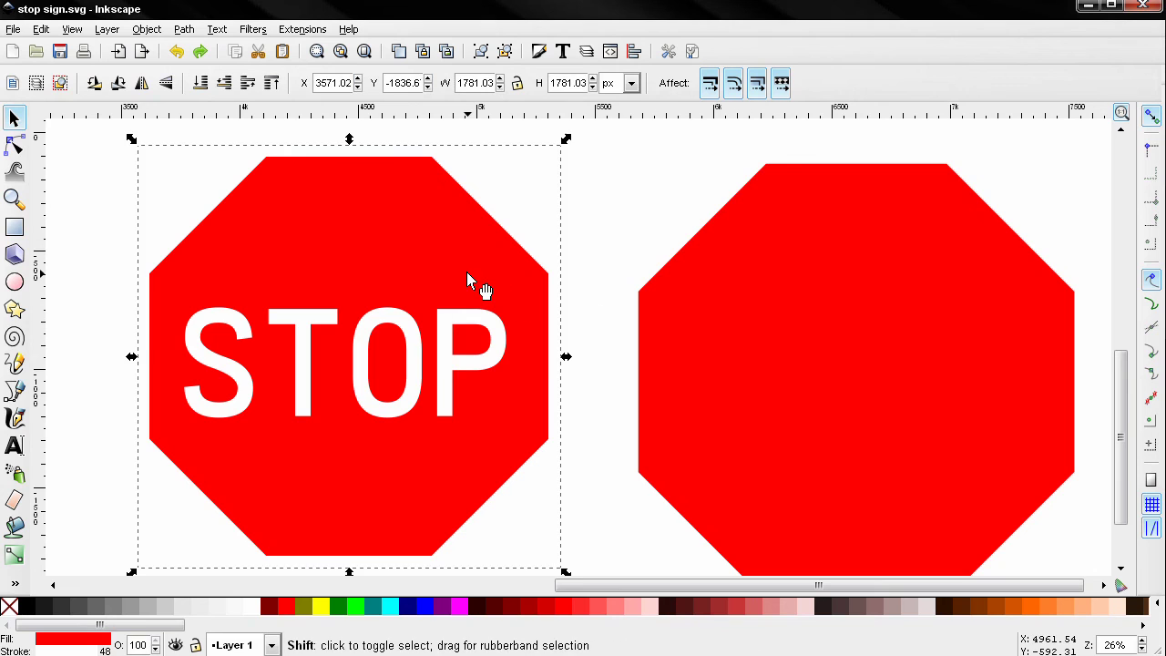
{"action": "left_click", "coordinate": [865, 324], "text": "shift"}
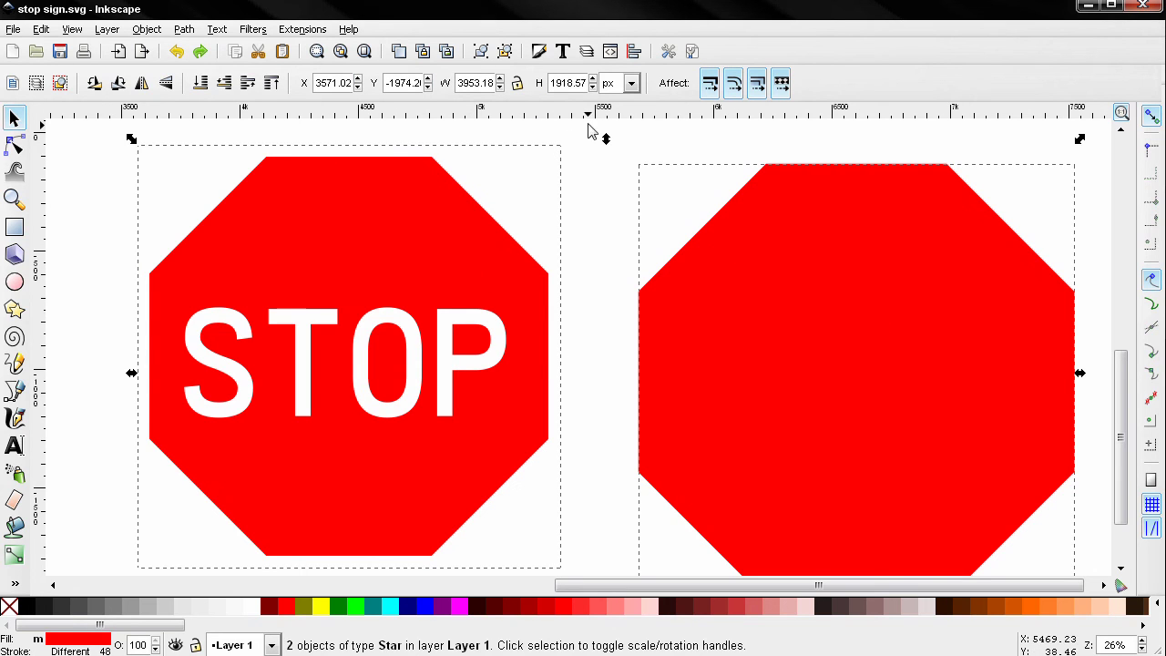
{"action": "left_click", "coordinate": [634, 51]}
{"action": "left_click", "coordinate": [1002, 205]}
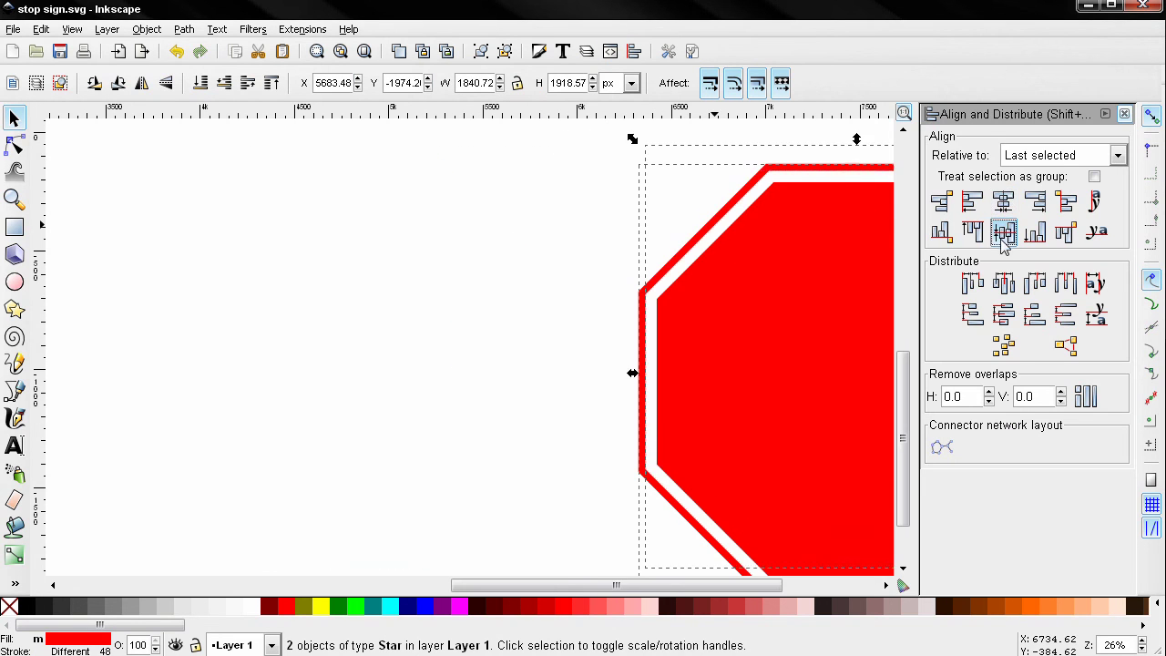
{"action": "left_click_drag", "start_coordinate": [567, 364], "coordinate": [104, 338]}
- Restack the larger solid red octagon beneath the white-bordered octagon
{"action": "left_click", "coordinate": [630, 373]}
{"action": "left_click", "coordinate": [375, 335]}
{"action": "left_click", "coordinate": [224, 83]}
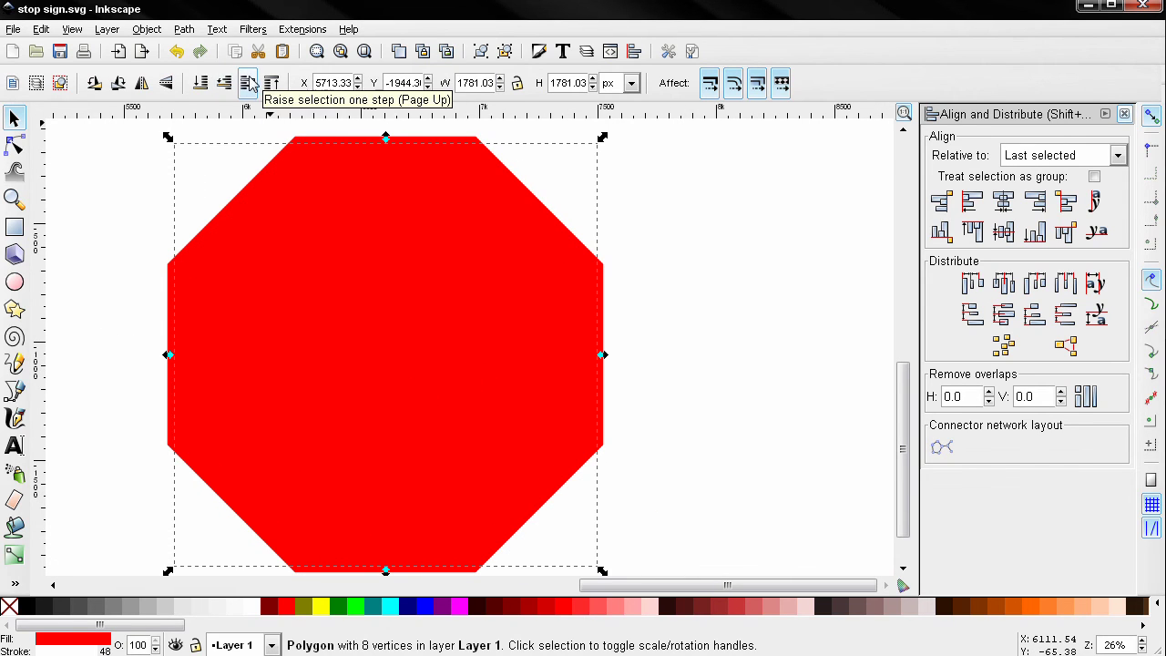
{"action": "left_click", "coordinate": [317, 199]}
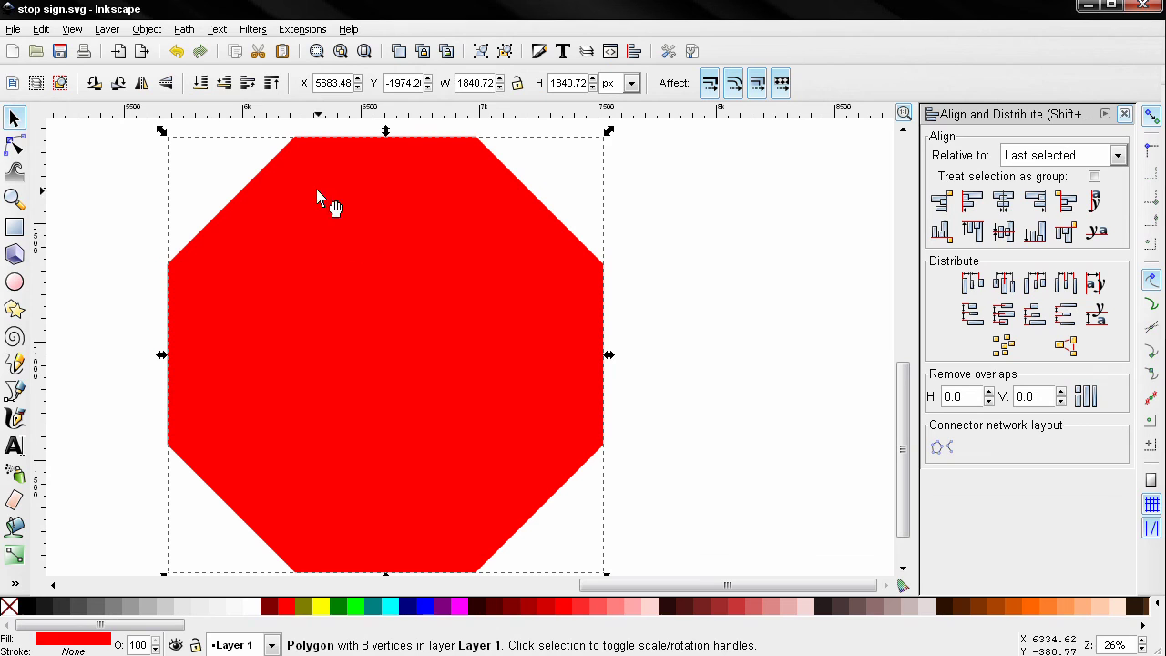
{"action": "left_click", "coordinate": [224, 83]}
- Move the STOP text onto the octagon sign and select it together with the octagon
{"action": "scroll", "coordinate": [378, 314], "scroll_direction": "down", "scroll_amount": 4}
{"action": "left_click_drag", "start_coordinate": [95, 173], "coordinate": [348, 476]}
{"action": "left_click_drag", "start_coordinate": [269, 315], "coordinate": [401, 318]}
{"action": "left_click", "coordinate": [415, 292], "text": "shift"}
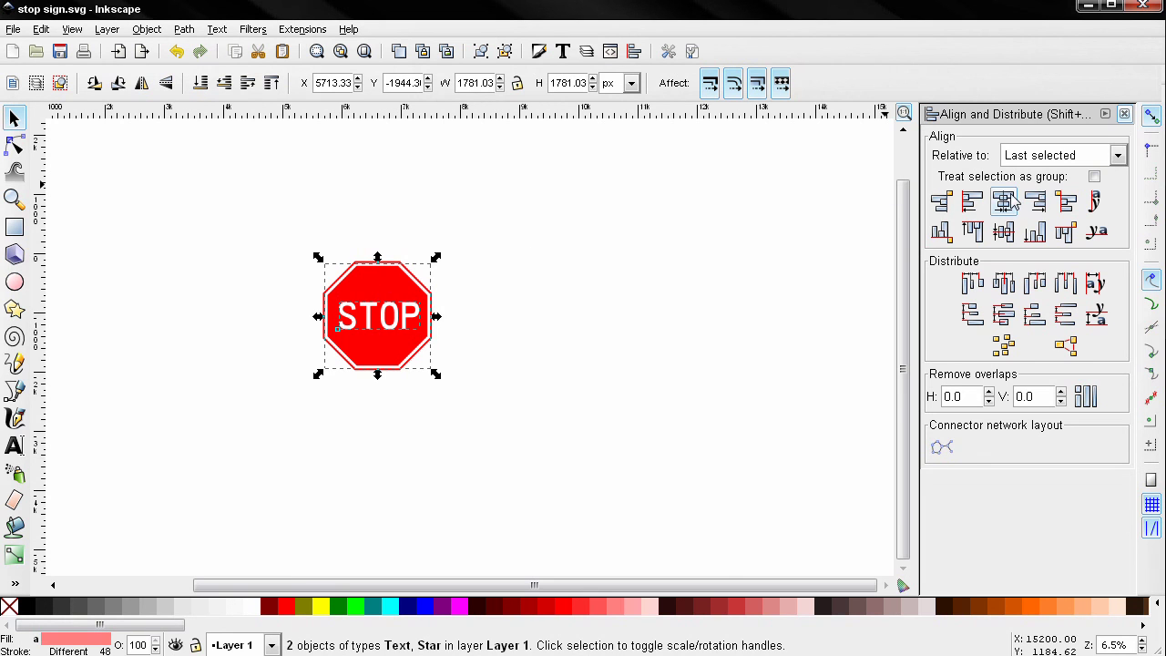